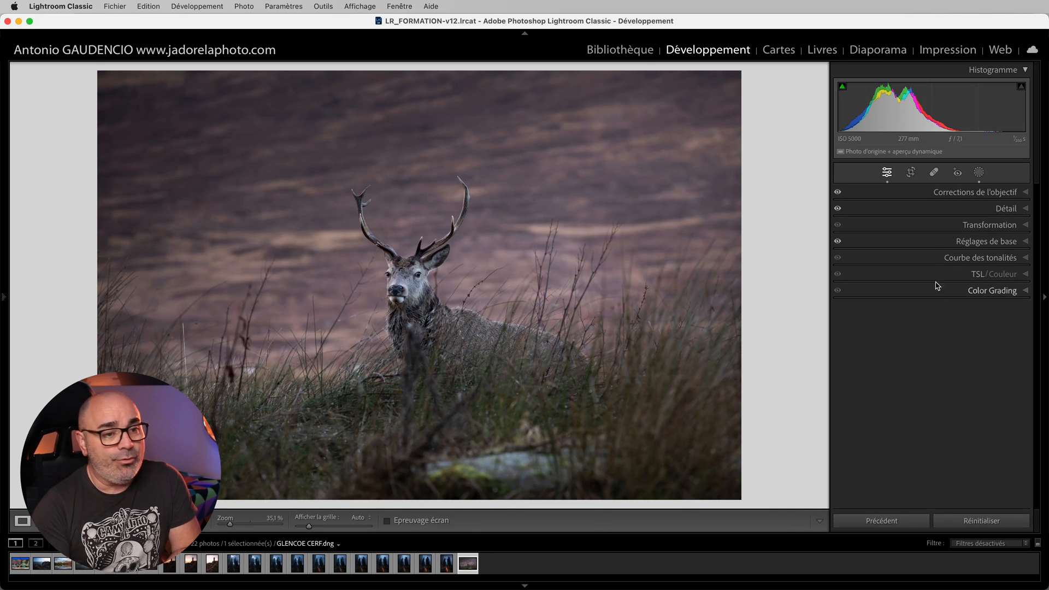
Crop the stag photo tightly at its original aspect ratio, placing the stag's head near the left-hand third line
{"action": "left_click", "coordinate": [911, 173]}
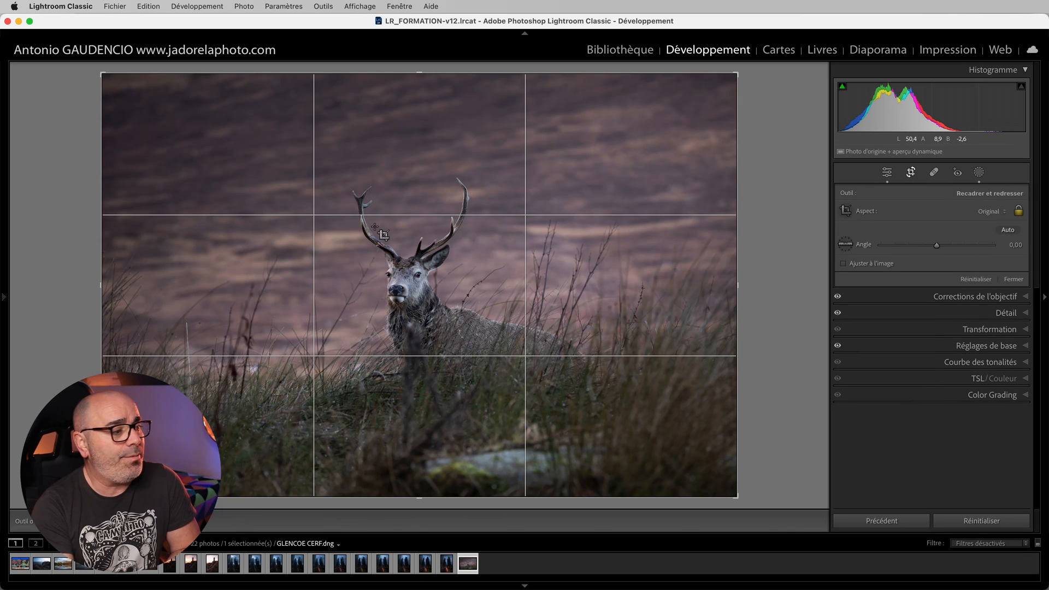
{"action": "left_click_drag", "start_coordinate": [102, 74], "coordinate": [185, 130]}
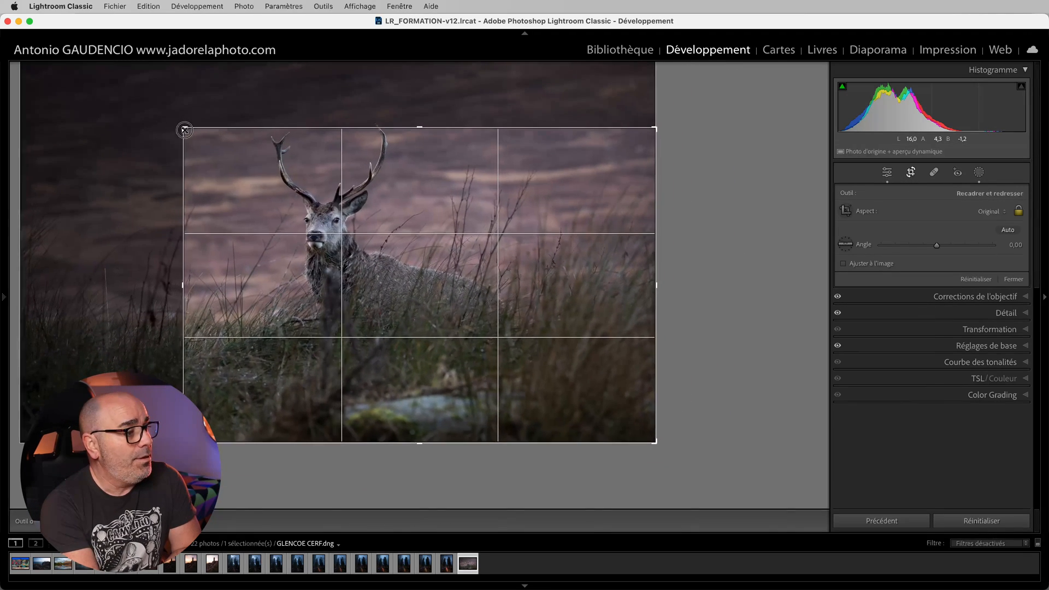
{"action": "left_click_drag", "start_coordinate": [386, 274], "coordinate": [428, 328]}
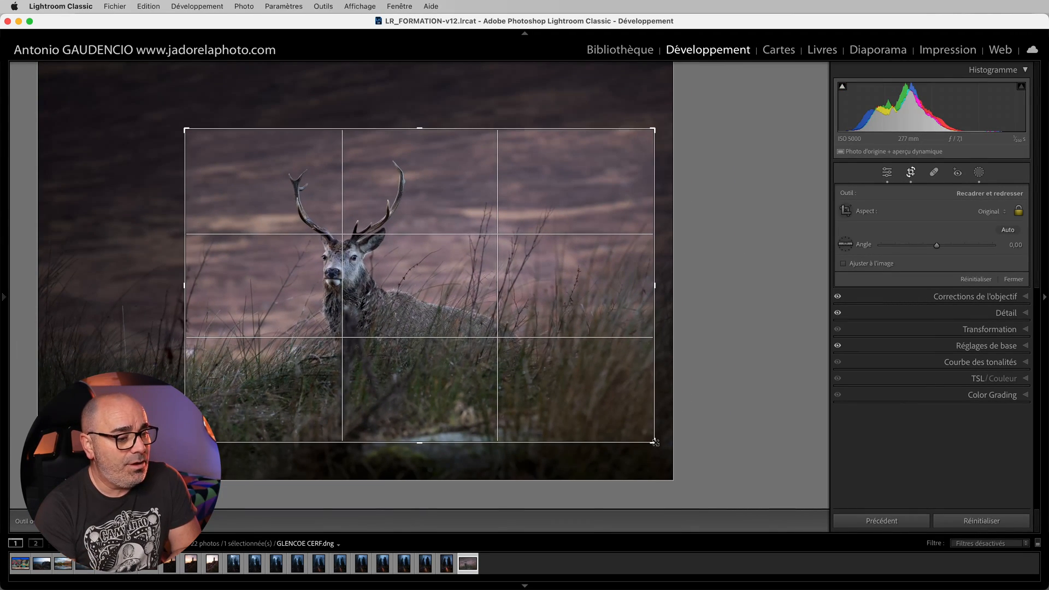
{"action": "left_click_drag", "start_coordinate": [655, 442], "coordinate": [620, 419]}
{"action": "left_click_drag", "start_coordinate": [427, 301], "coordinate": [401, 280]}
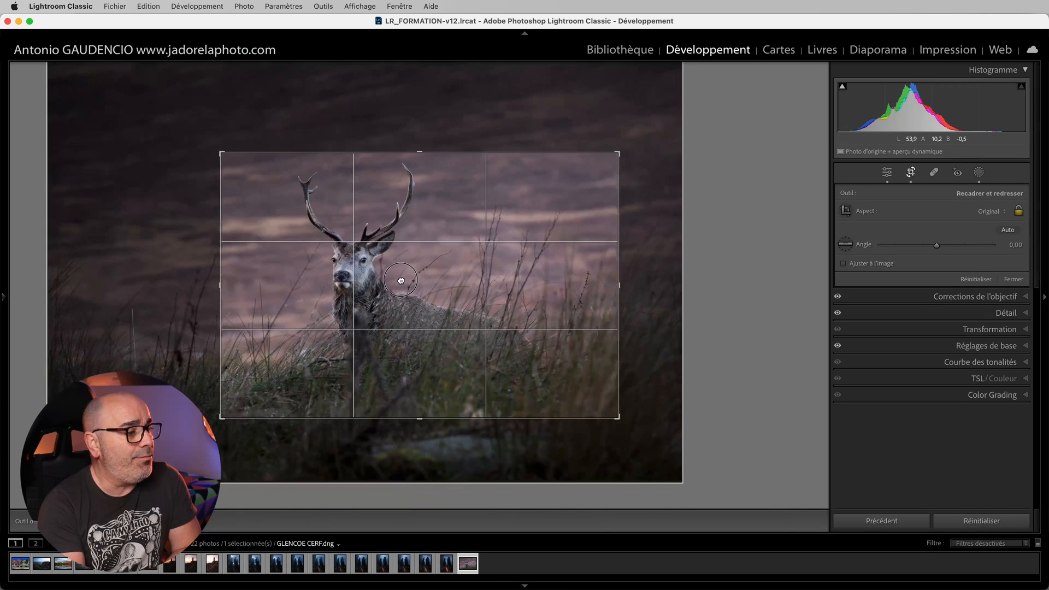
{"action": "left_click_drag", "start_coordinate": [221, 153], "coordinate": [214, 147]}
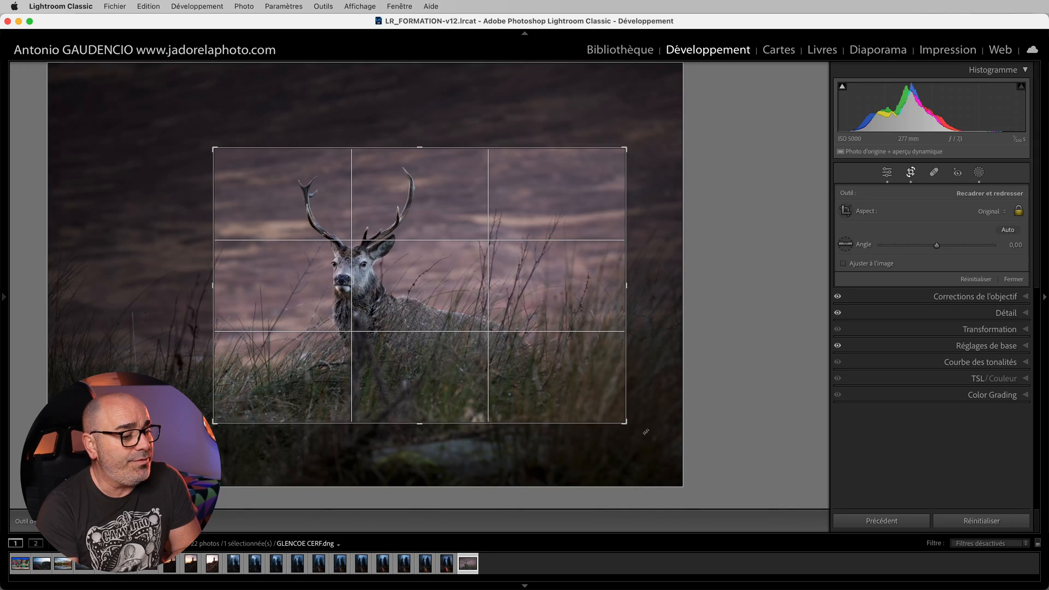
{"action": "left_click_drag", "start_coordinate": [626, 422], "coordinate": [633, 427]}
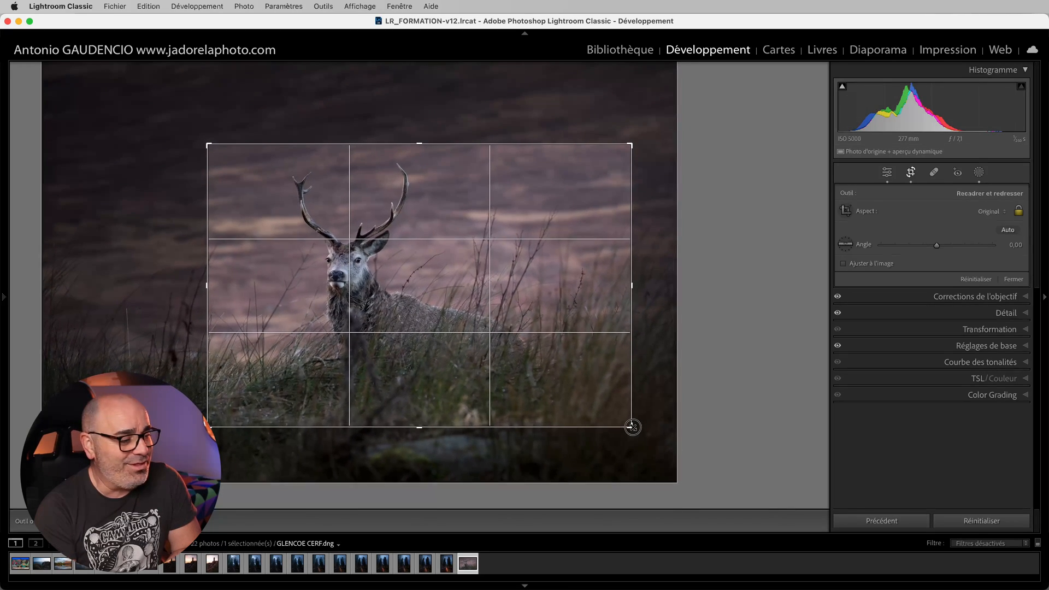
{"action": "left_click_drag", "start_coordinate": [405, 286], "coordinate": [410, 287]}
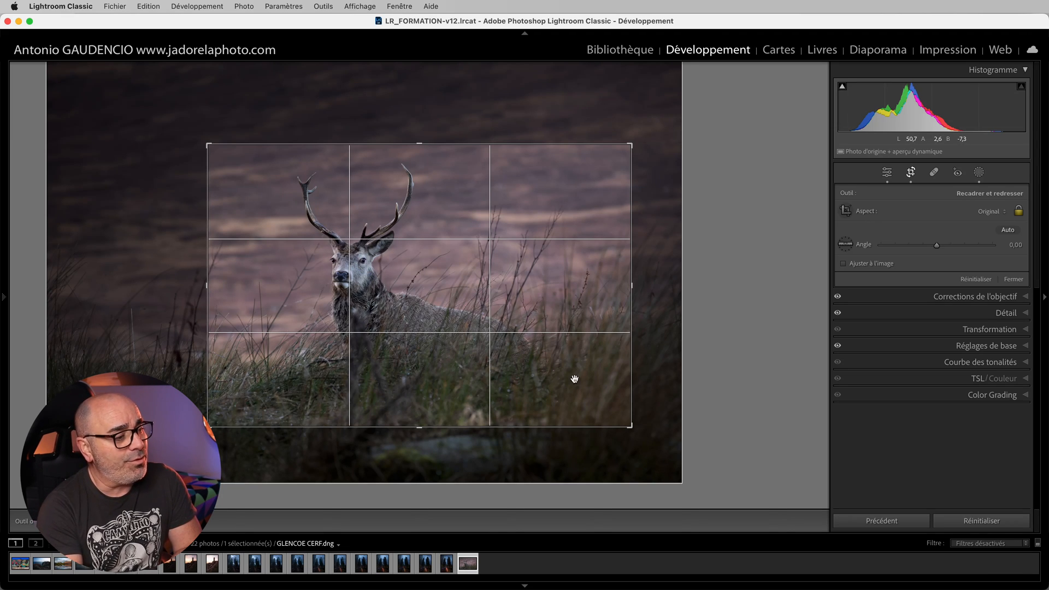
{"action": "left_click", "coordinate": [910, 172]}
Open the cropped stag photo for editing in Adobe Photoshop 2024
{"action": "right_click", "coordinate": [449, 228]}
{"action": "left_click", "coordinate": [460, 332]}
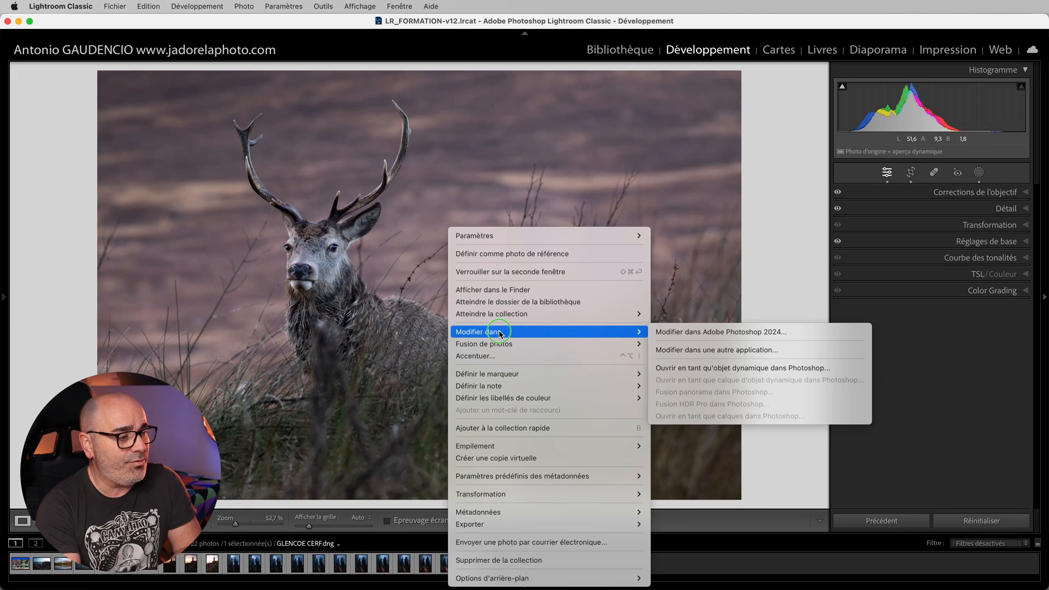
{"action": "left_click", "coordinate": [682, 331]}
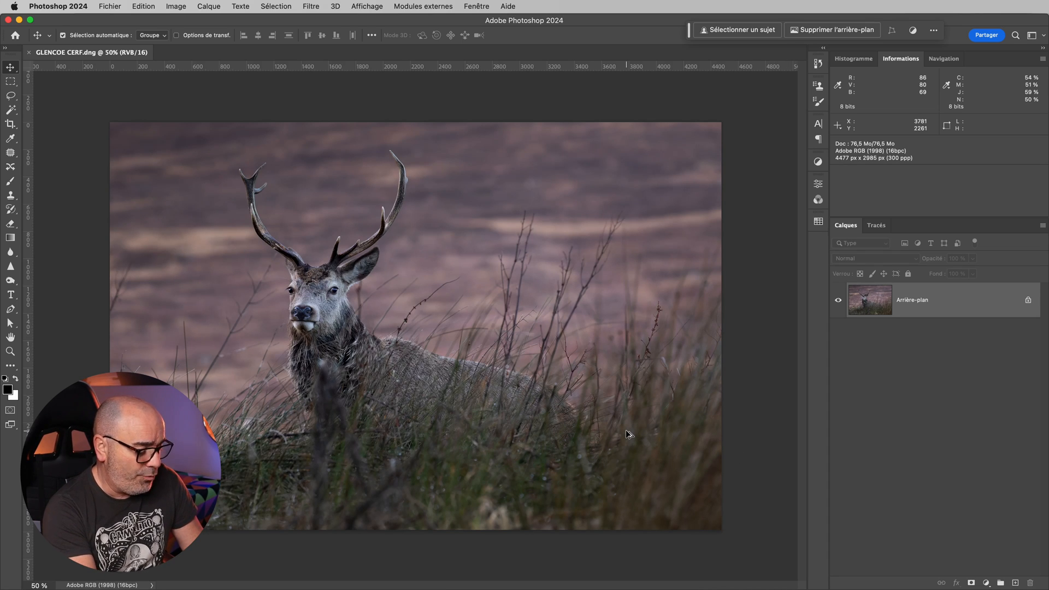
Check the cropped photo's pixel dimensions and print size in Image Size, leaving the values unedited
{"action": "key", "text": "super+alt+i"}
{"action": "left_click_drag", "start_coordinate": [889, 122], "coordinate": [842, 109]}
{"action": "left_click", "coordinate": [808, 317]}
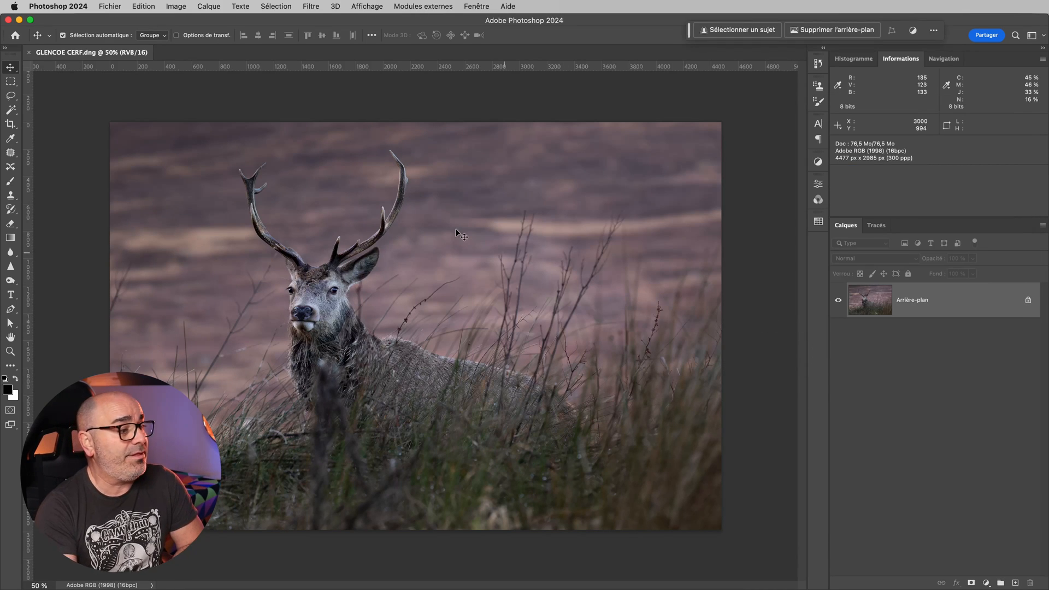
{"action": "left_click", "coordinate": [175, 6]}
{"action": "left_click", "coordinate": [192, 94]}
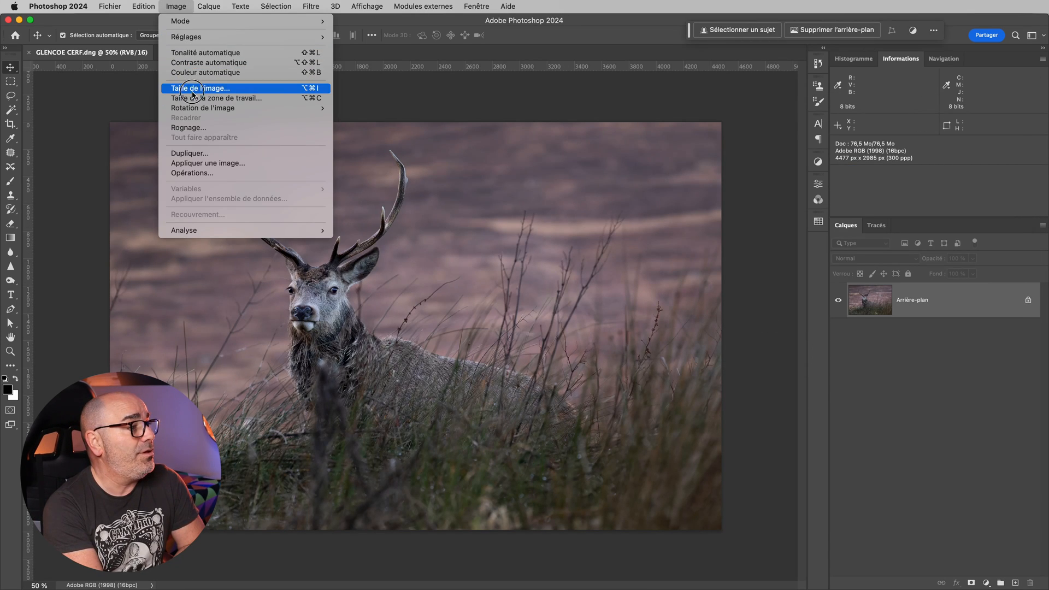
{"action": "left_click_drag", "start_coordinate": [799, 112], "coordinate": [830, 83]}
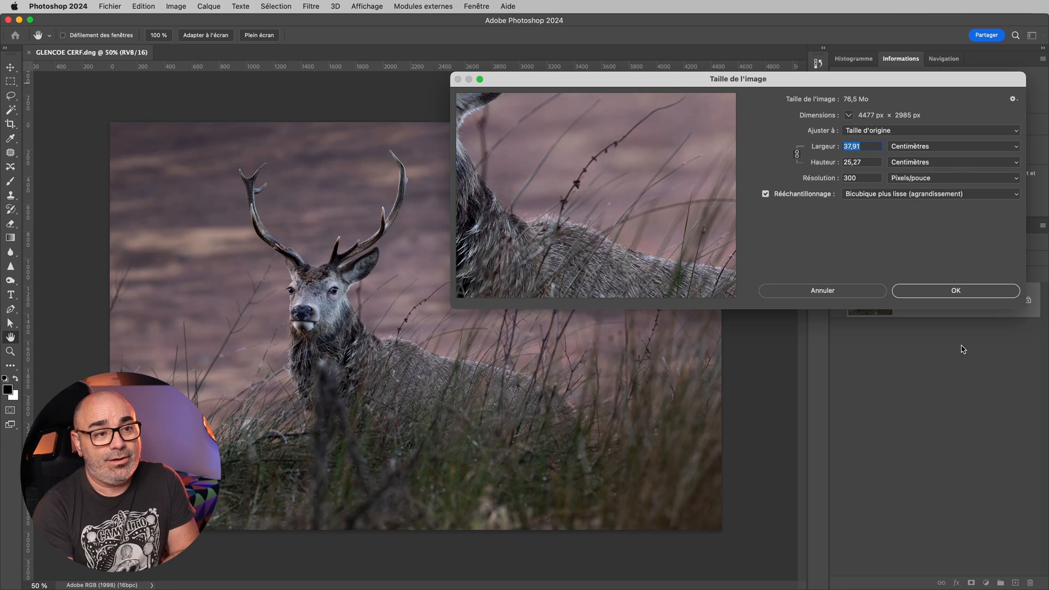
{"action": "left_click", "coordinate": [927, 293]}
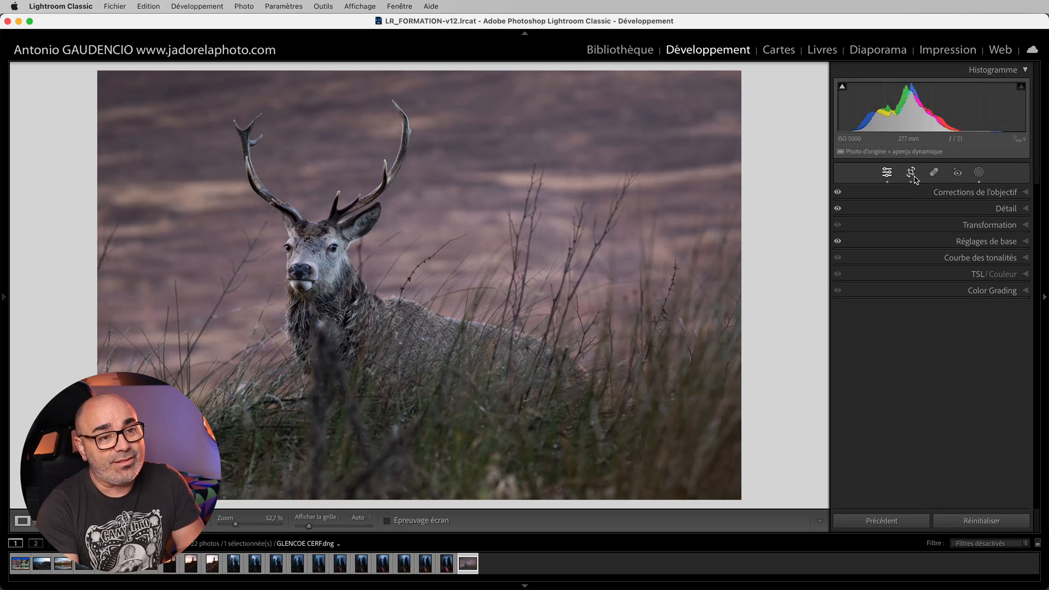
Switch back to Lightroom Classic, reset the photo's crop, and set the Transform scale to 148
{"action": "left_click", "coordinate": [910, 173]}
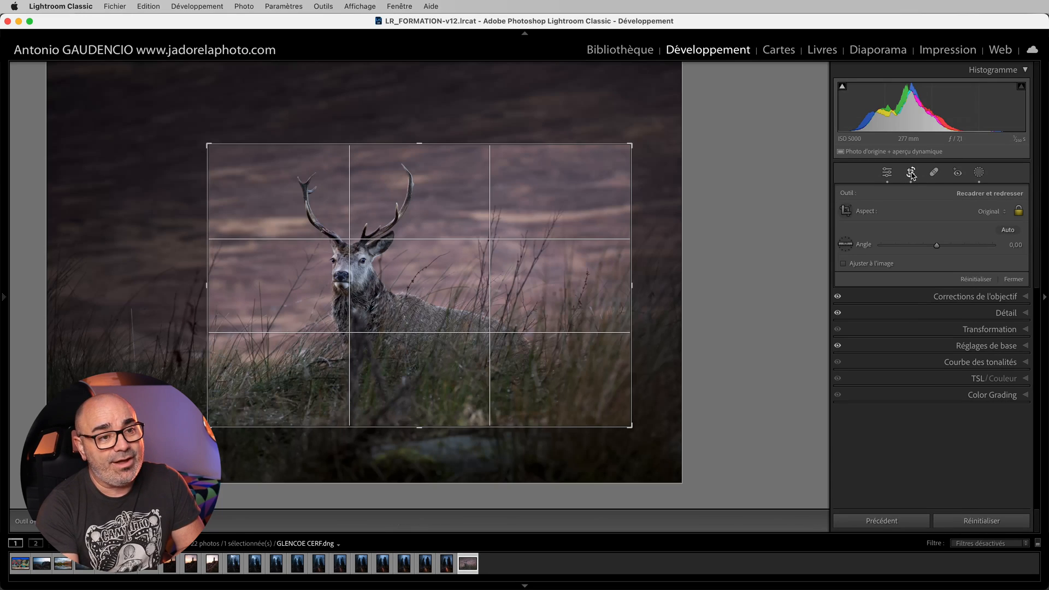
{"action": "left_click", "coordinate": [977, 280]}
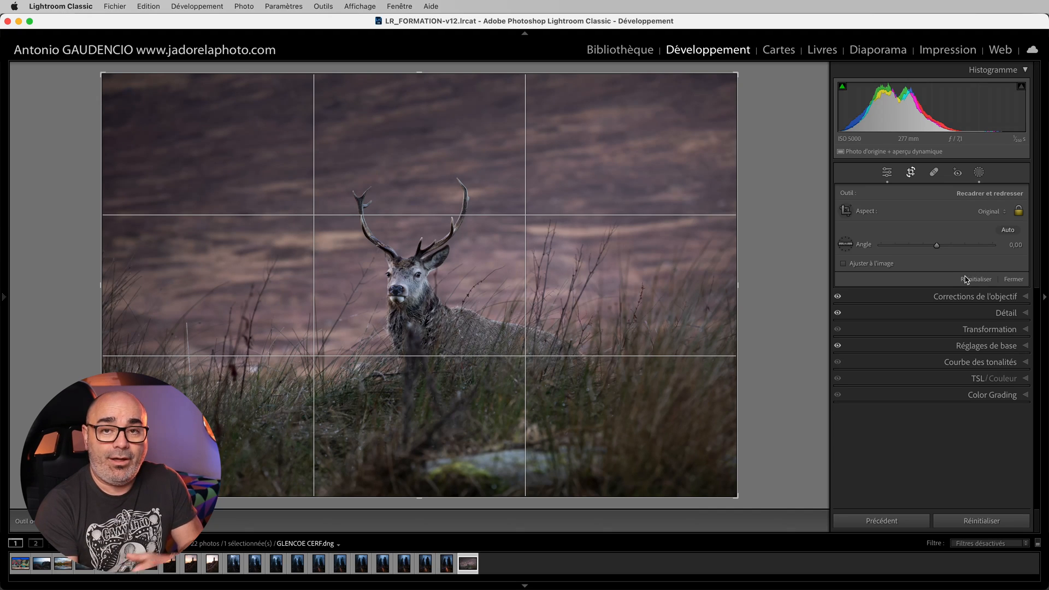
{"action": "left_click", "coordinate": [986, 331]}
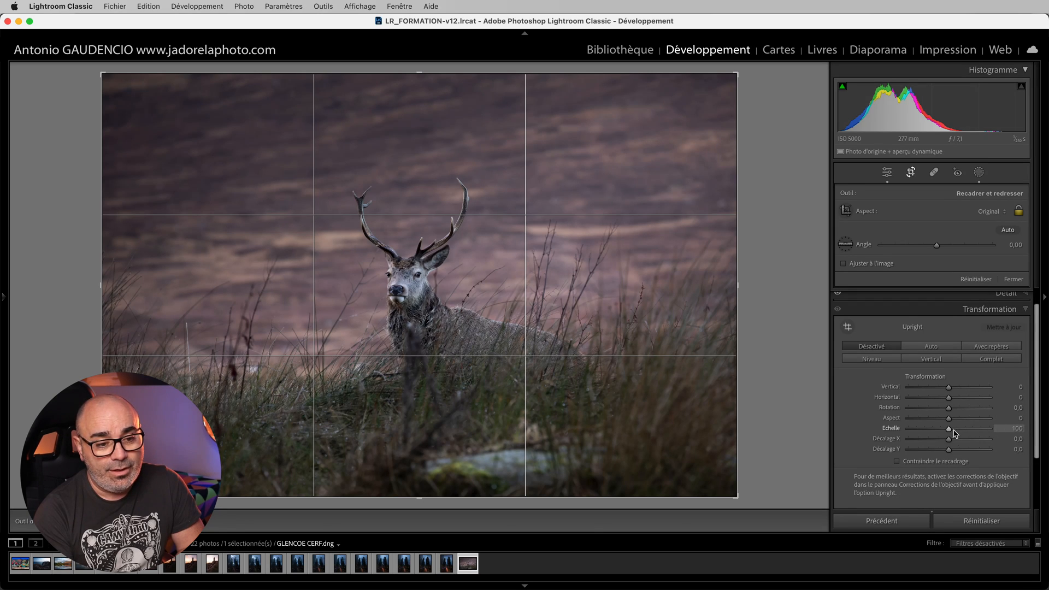
{"action": "left_click_drag", "start_coordinate": [949, 429], "coordinate": [989, 430]}
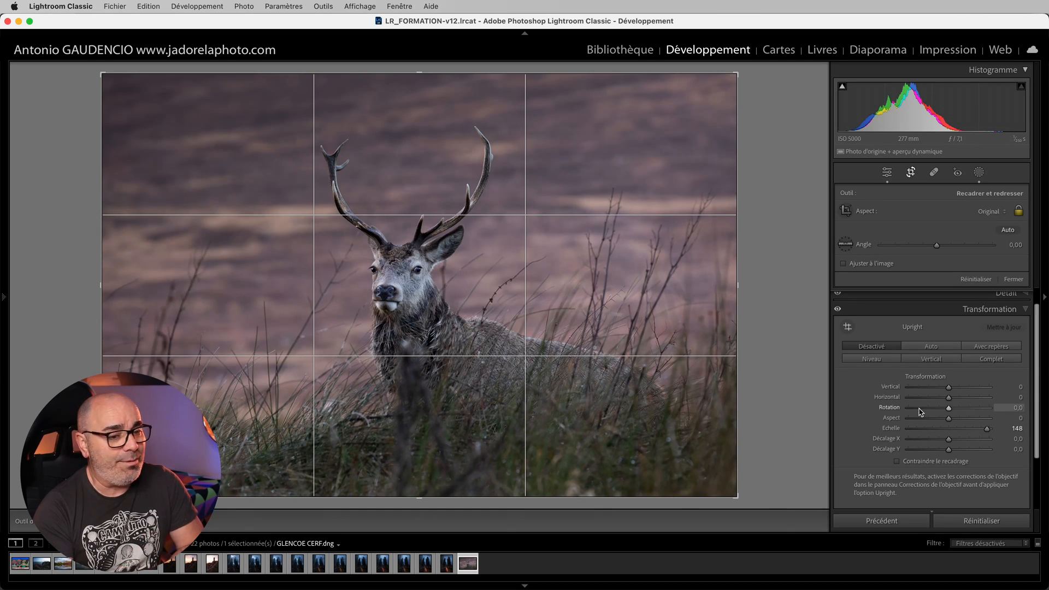
Reposition the enlarged stag by setting the Transform X offset to -16.1 and the Y offset to +7.0
{"action": "left_click_drag", "start_coordinate": [948, 439], "coordinate": [949, 462]}
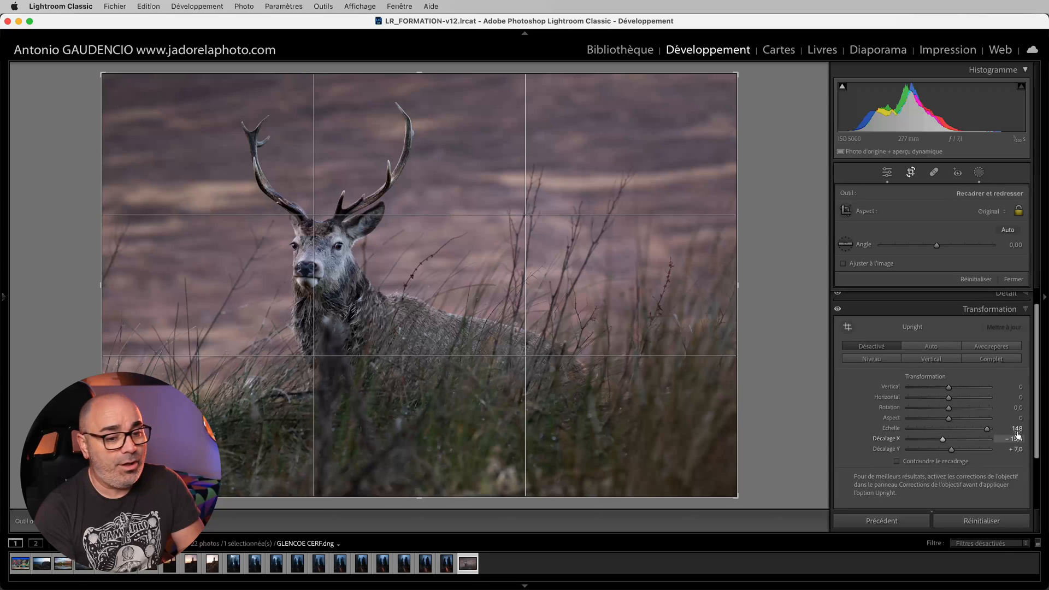
{"action": "left_click", "coordinate": [1016, 438]}
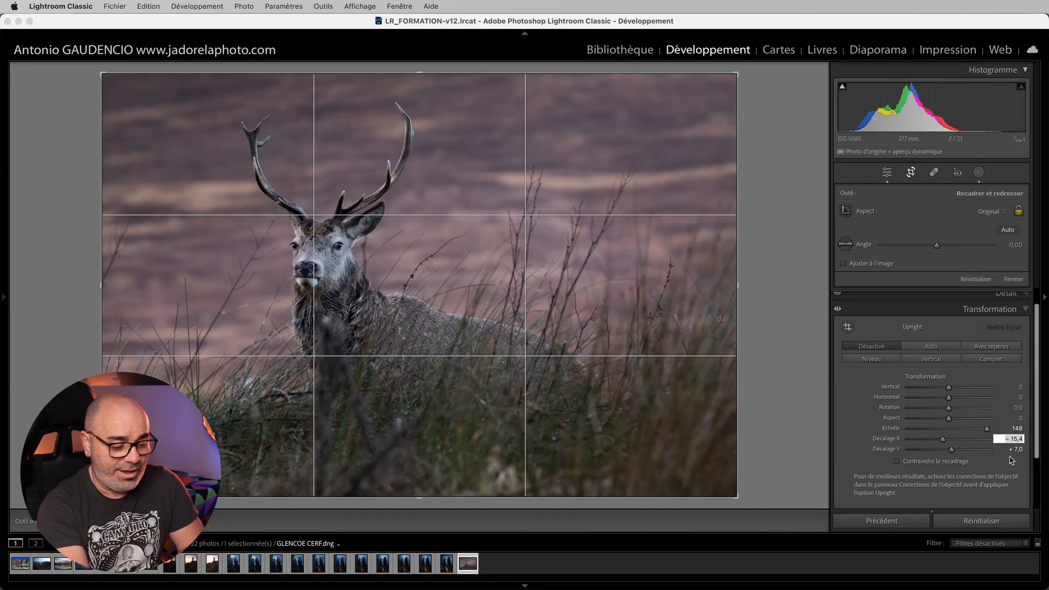
{"action": "key", "text": "Down"}
{"action": "key", "text": "Down"}
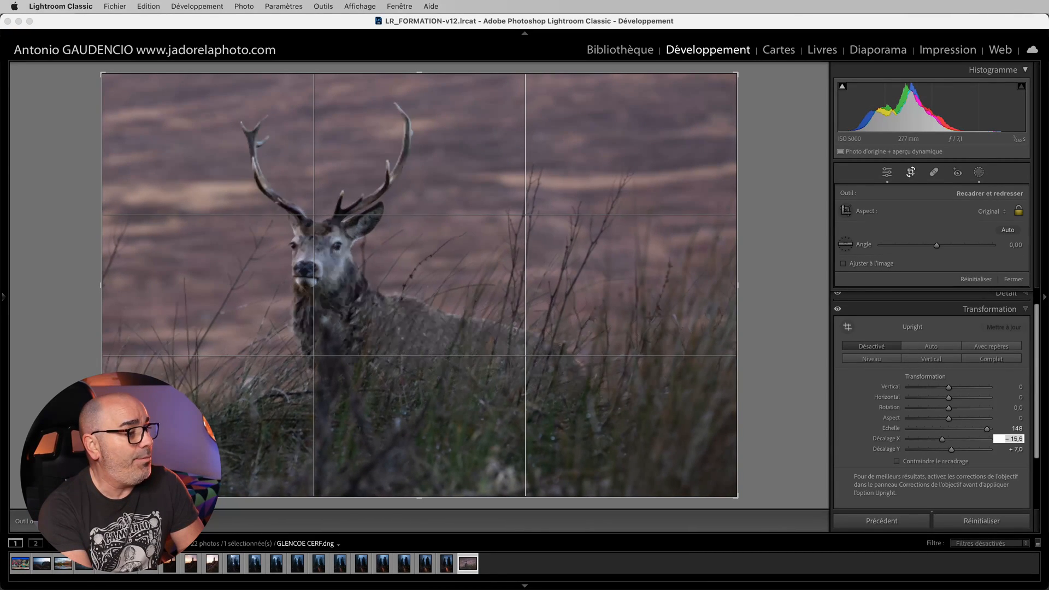
{"action": "key", "text": "Down"}
{"action": "key", "text": "Down"}
{"action": "key", "text": "Down"}
{"action": "key", "text": "Down"}
{"action": "key", "text": "Down"}
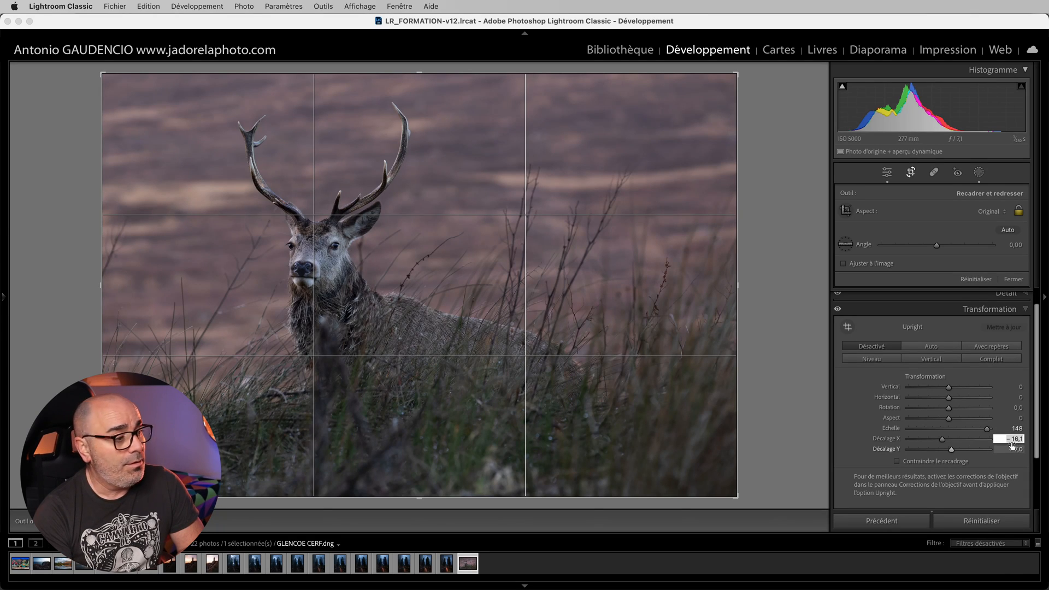
Fine-tune the Transform framing by setting the Y offset to +6.7 and the scale to 149
{"action": "left_click", "coordinate": [1012, 447]}
{"action": "key", "text": "Down"}
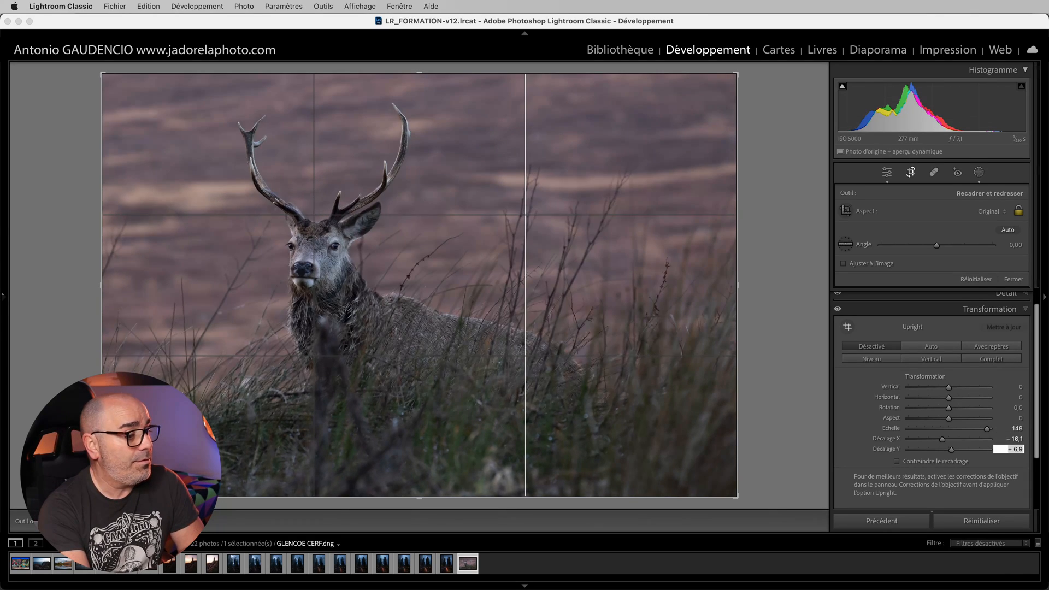
{"action": "key", "text": "Down"}
{"action": "key", "text": "Down"}
{"action": "left_click", "coordinate": [1017, 430]}
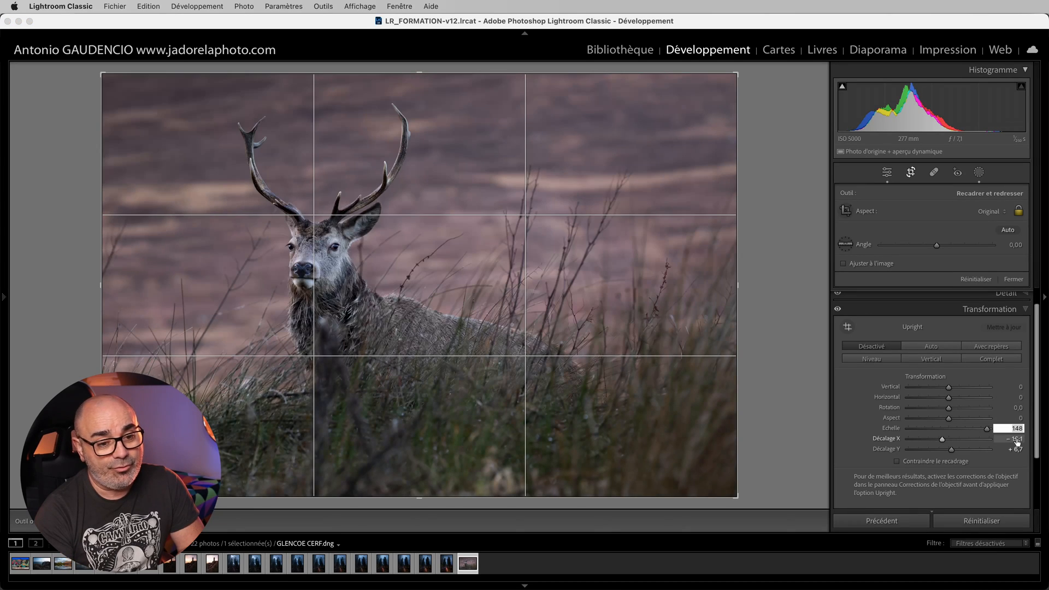
{"action": "key", "text": "Up"}
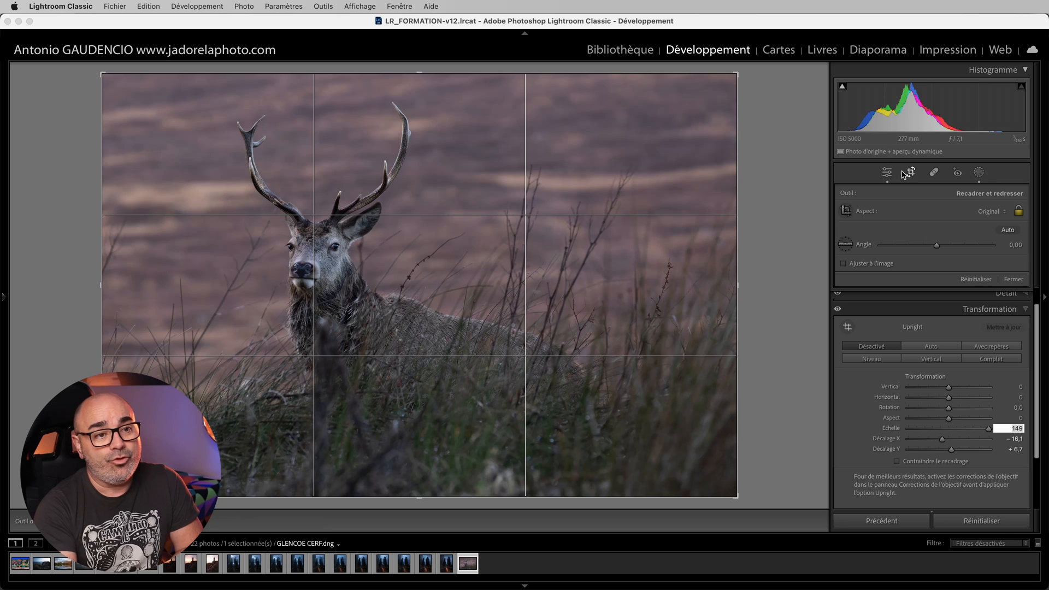
Close the crop overlay and open the Transform-scaled version of the photo in Adobe Photoshop 2024
{"action": "left_click", "coordinate": [904, 174]}
{"action": "right_click", "coordinate": [454, 295]}
{"action": "mouse_move", "coordinate": [483, 332]}
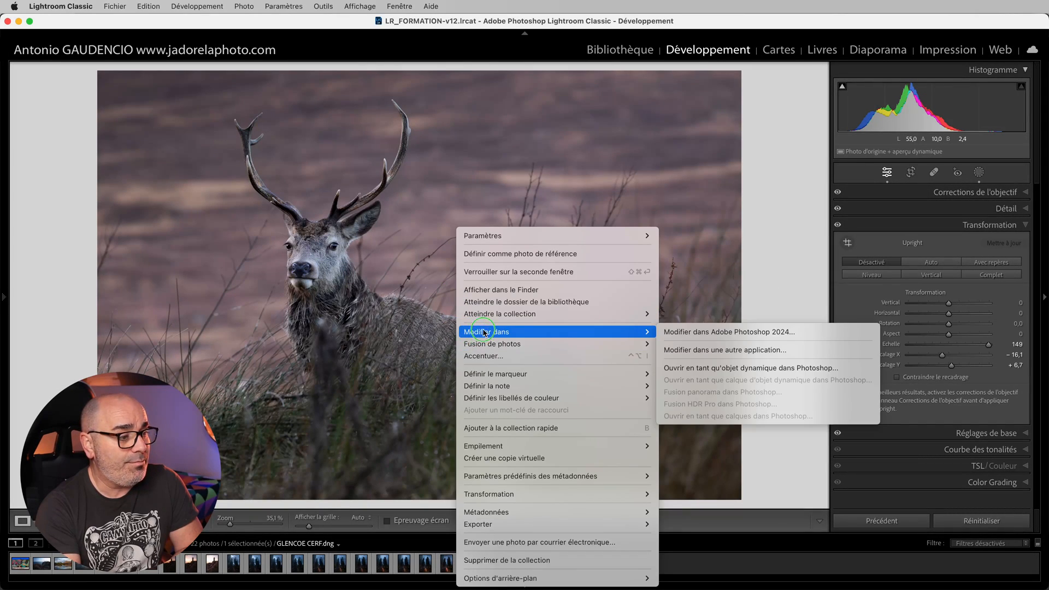
{"action": "left_click", "coordinate": [732, 334]}
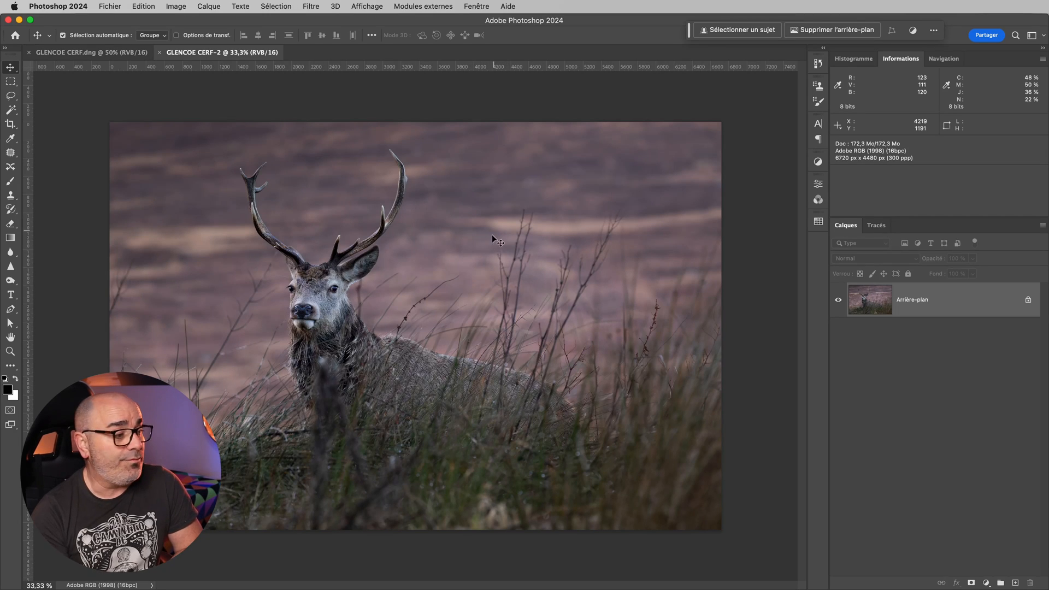
Check the pixel dimensions and print size of GLENCOE CERF-2 in Image Size
{"action": "left_click", "coordinate": [175, 7]}
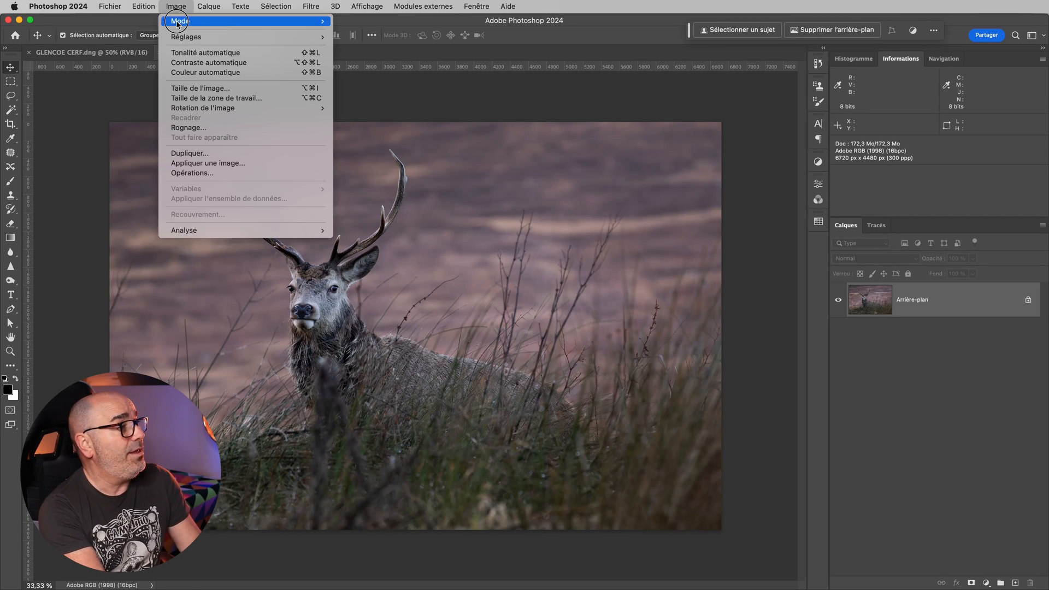
{"action": "left_click", "coordinate": [200, 88]}
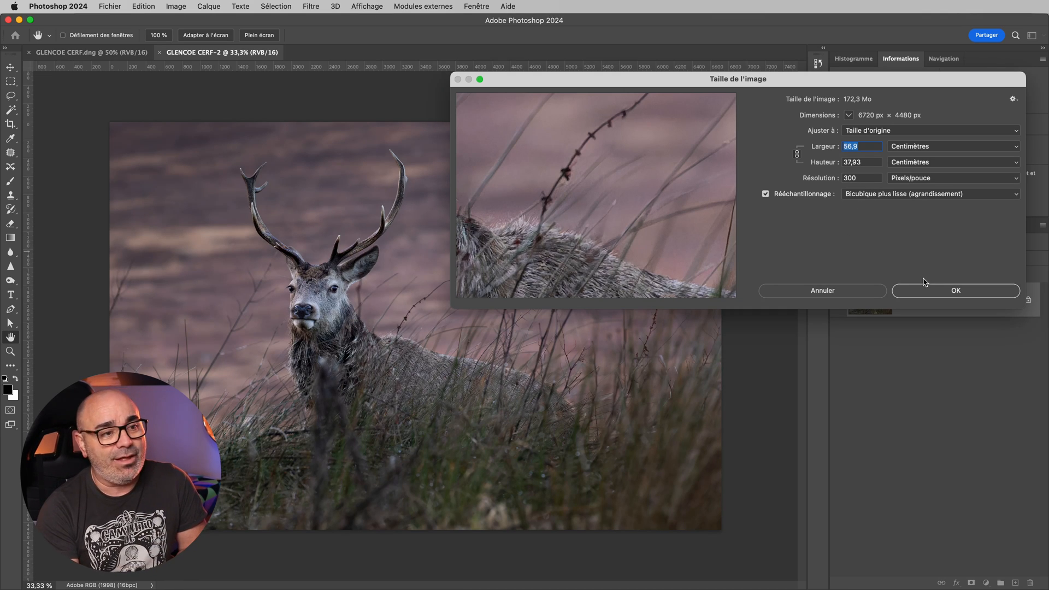
{"action": "left_click", "coordinate": [936, 296]}
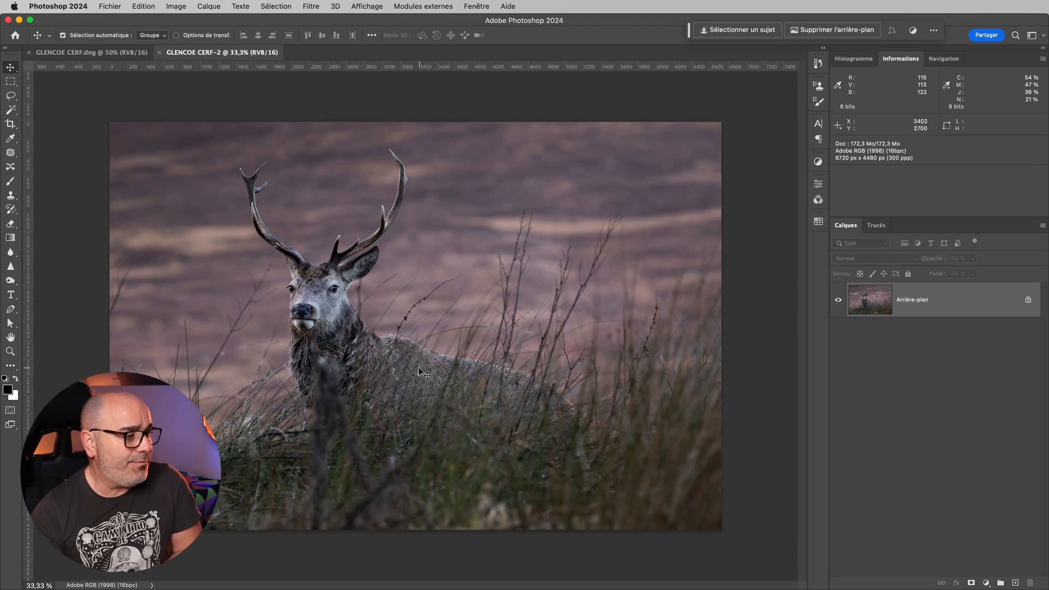
{"action": "key", "text": "super+alt+i"}
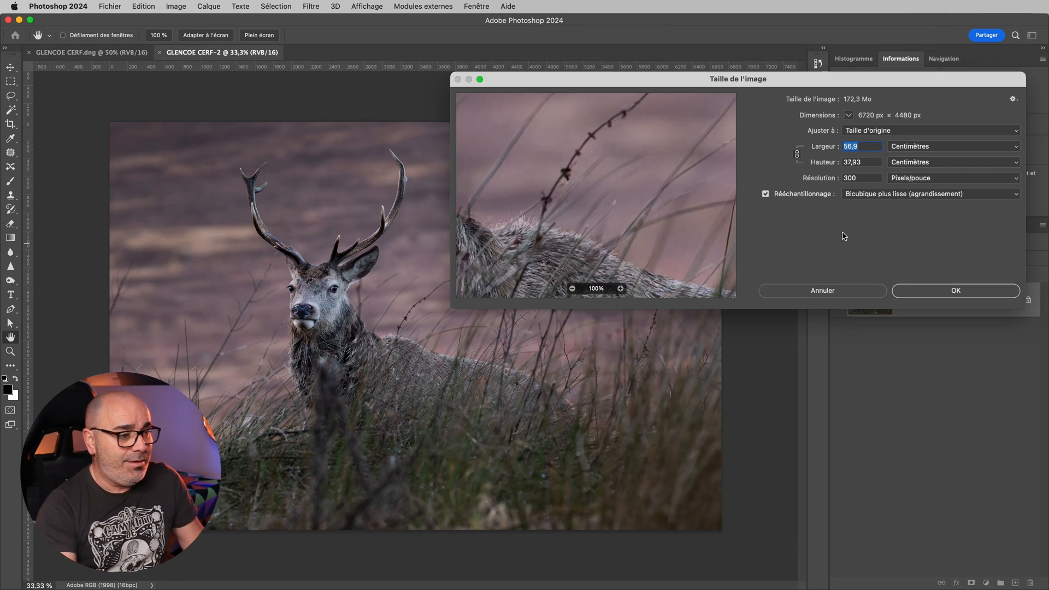
{"action": "left_click_drag", "start_coordinate": [890, 77], "coordinate": [868, 103]}
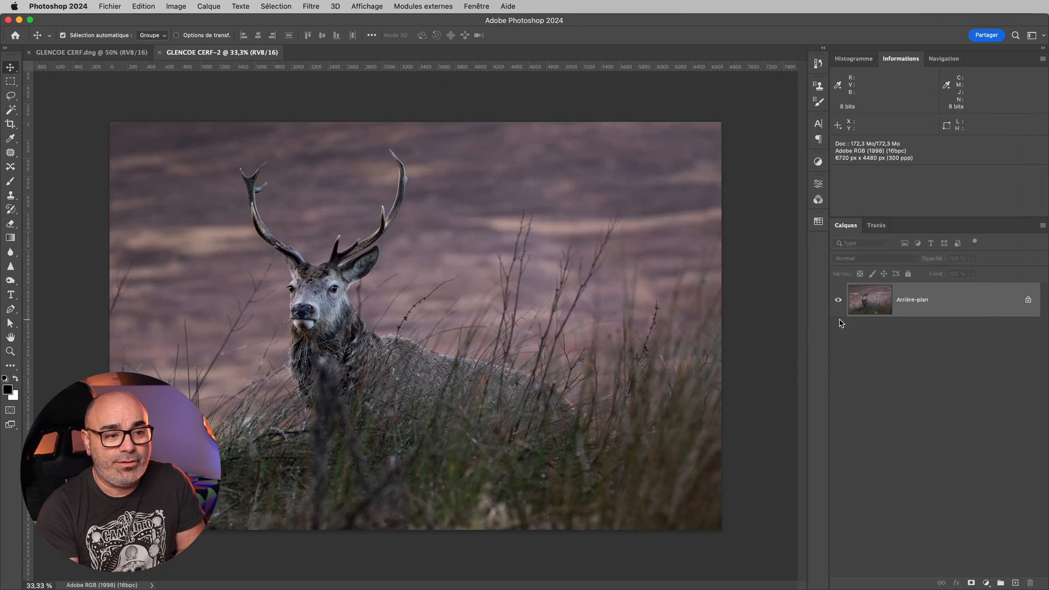
{"action": "left_click", "coordinate": [840, 321]}
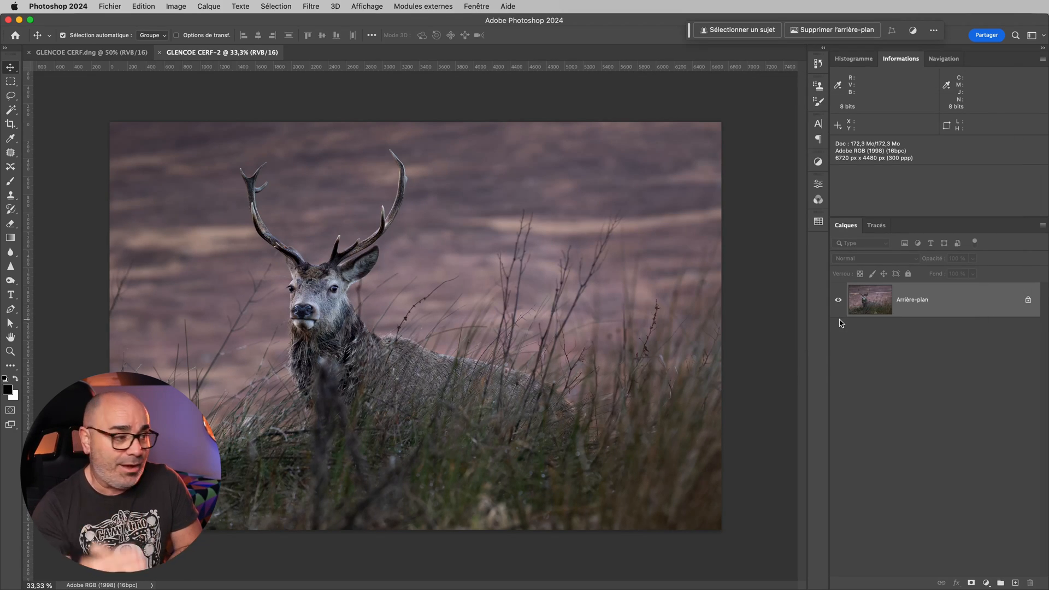
Switch to the GLENCOE CERF.dng document and check its image size for comparison with the scaled version
{"action": "key", "text": "ctrl+Tab"}
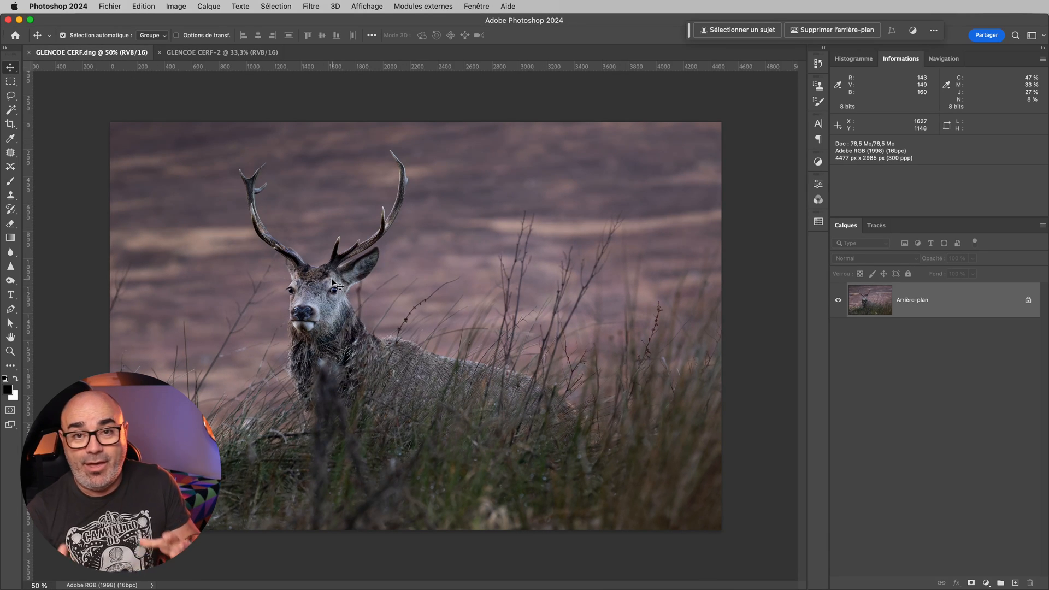
{"action": "key", "text": "alt+super+i"}
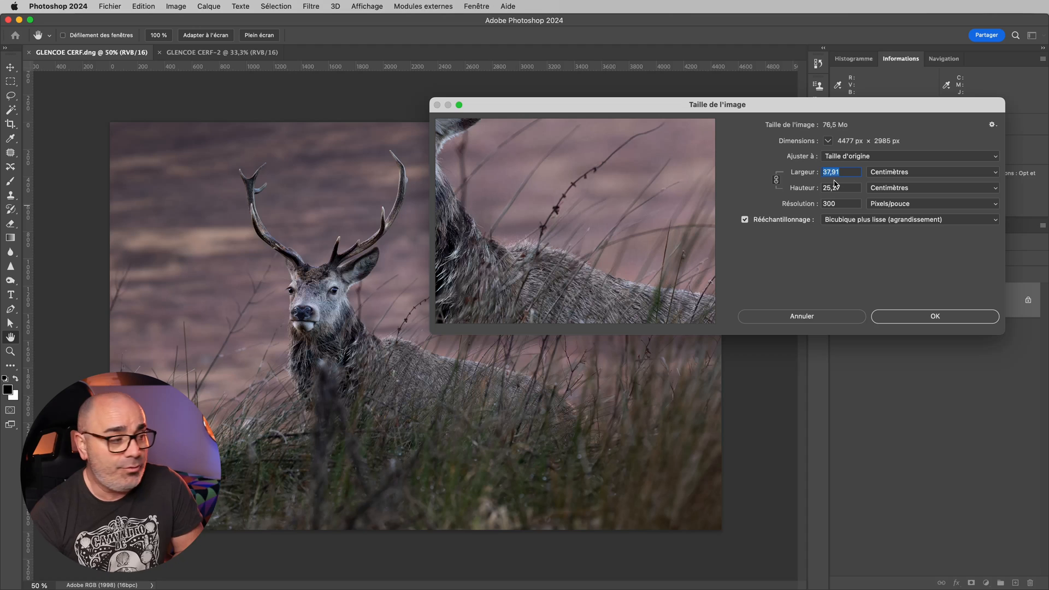
{"action": "left_click", "coordinate": [900, 321]}
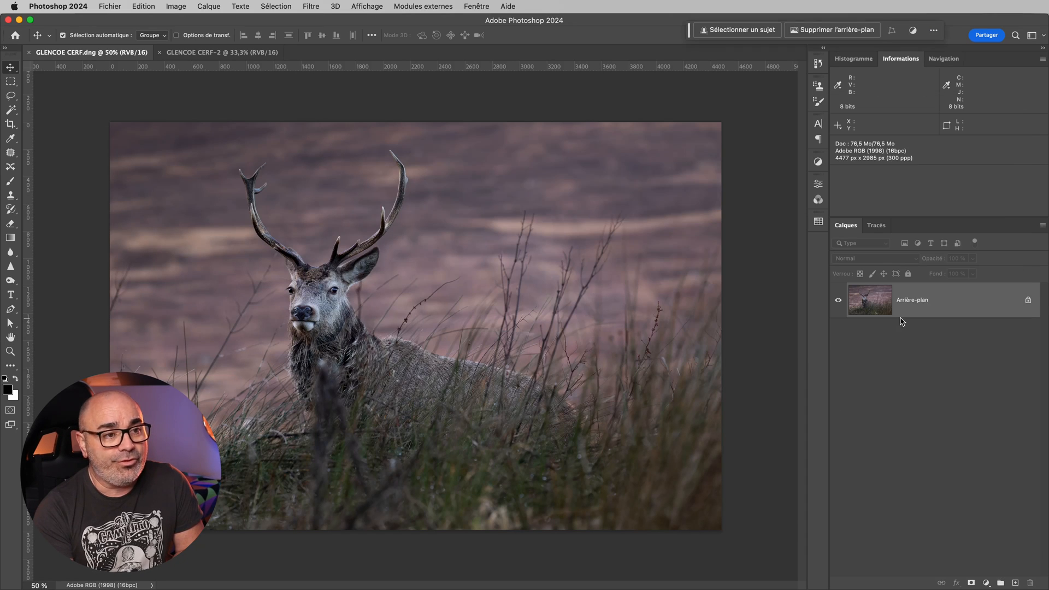
Switch to the GLENCOE CERF-2 document and check its width, height and resolution in Image Size
{"action": "left_click", "coordinate": [221, 52]}
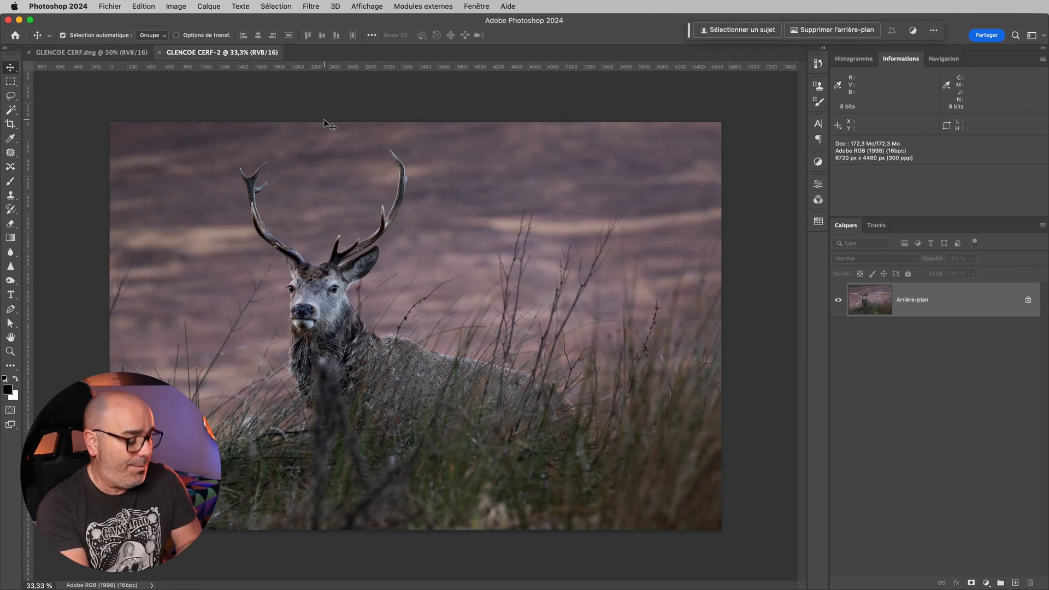
{"action": "key", "text": "super+alt+i"}
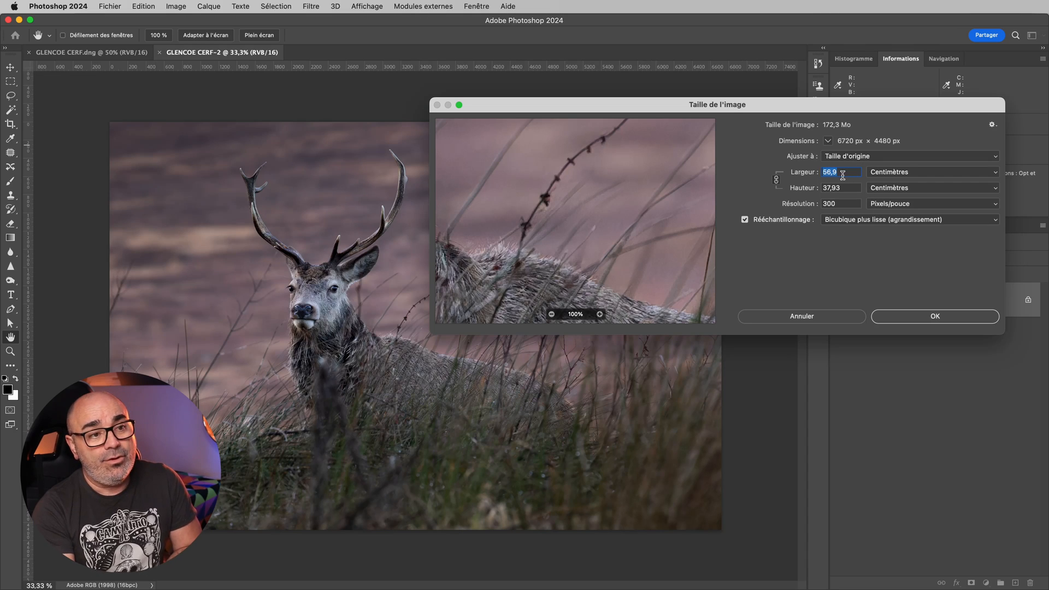
{"action": "left_click", "coordinate": [917, 314]}
Try a 56.9 cm width with resampling enabled in the Image Size of GLENCOE CERF.dng, and discard the change
{"action": "left_click", "coordinate": [109, 53]}
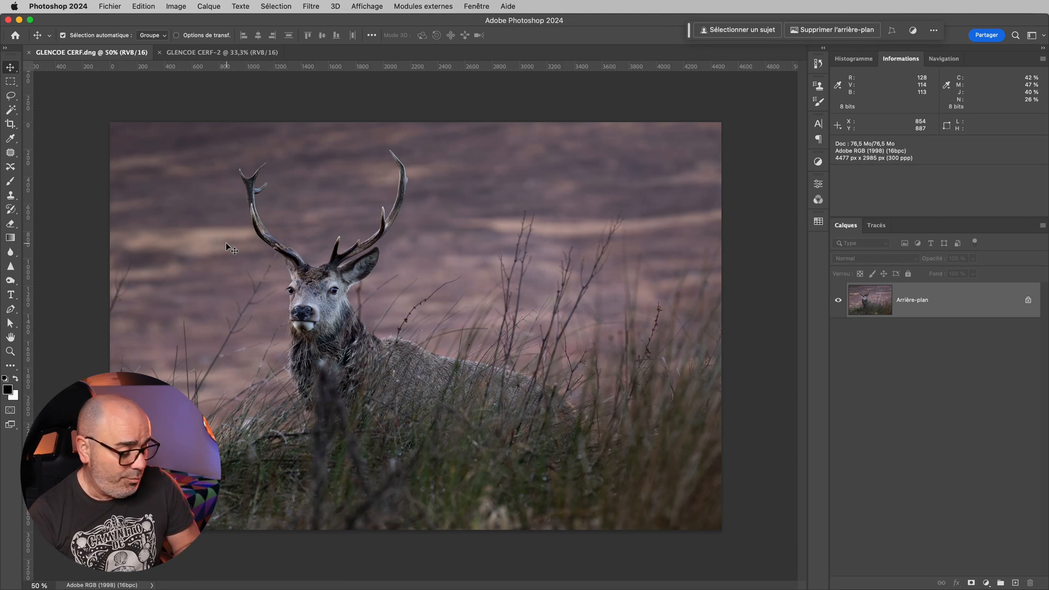
{"action": "key", "text": "super+alt+i"}
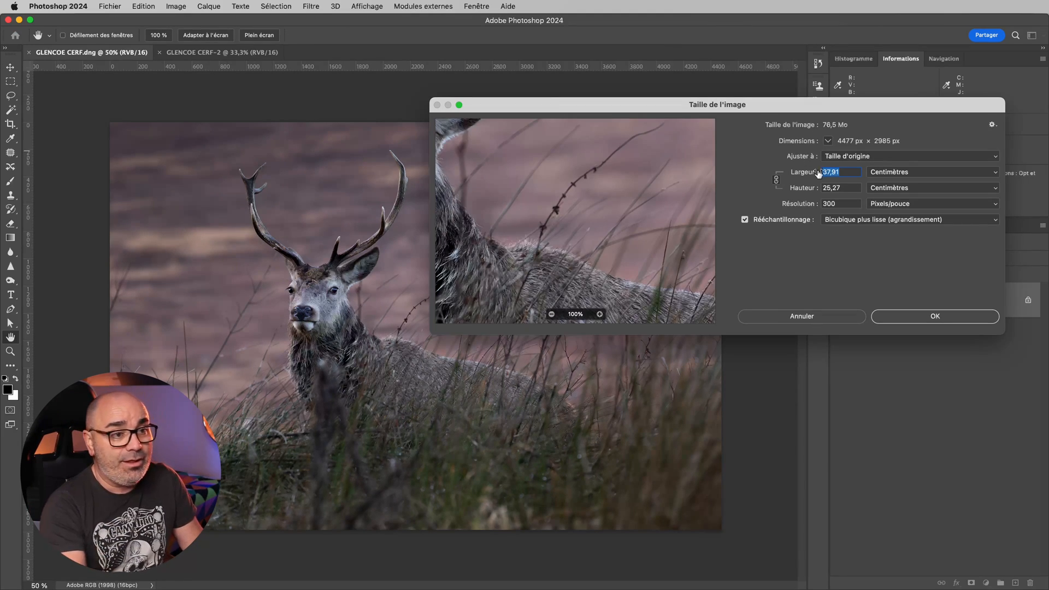
{"action": "type", "text": "56,9"}
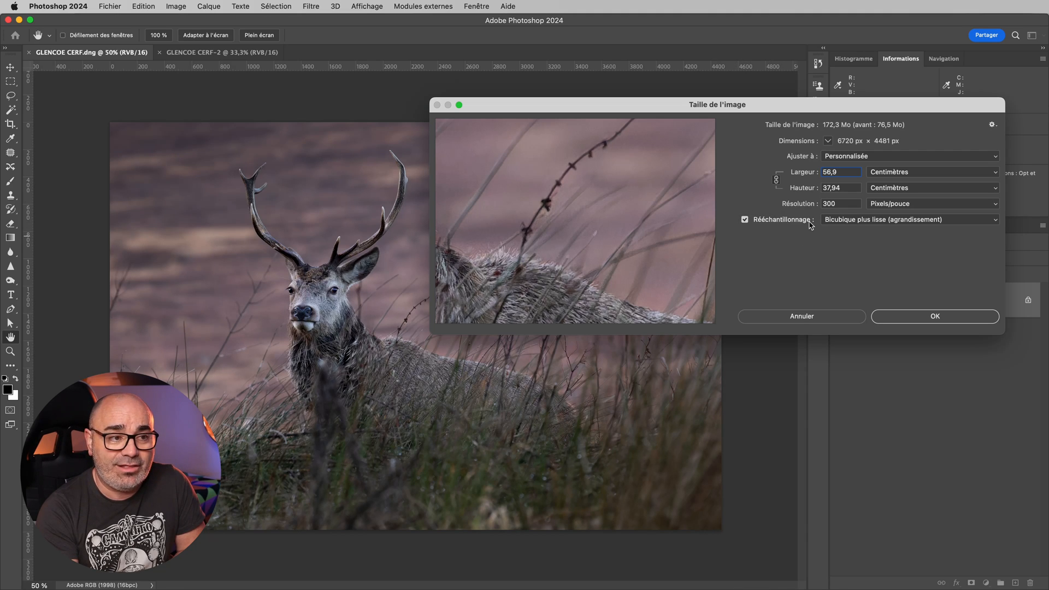
{"action": "left_click", "coordinate": [806, 317]}
Reopen Image Size for GLENCOE CERF.dng, disable resampling, set the width to 56.9 cm and examine the recalculated resolution
{"action": "key", "text": "super+alt+i"}
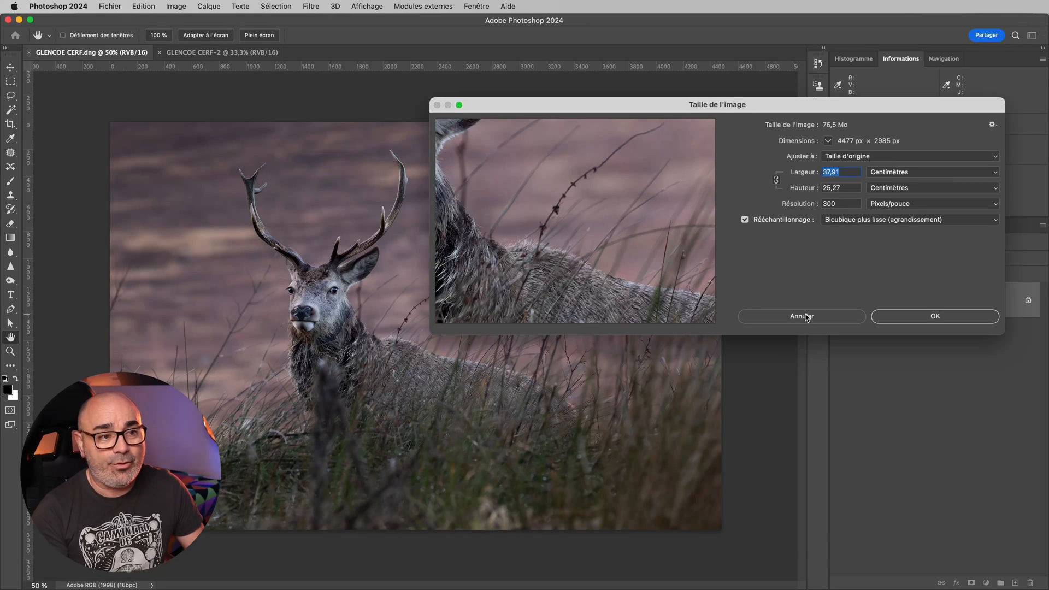
{"action": "left_click", "coordinate": [744, 220]}
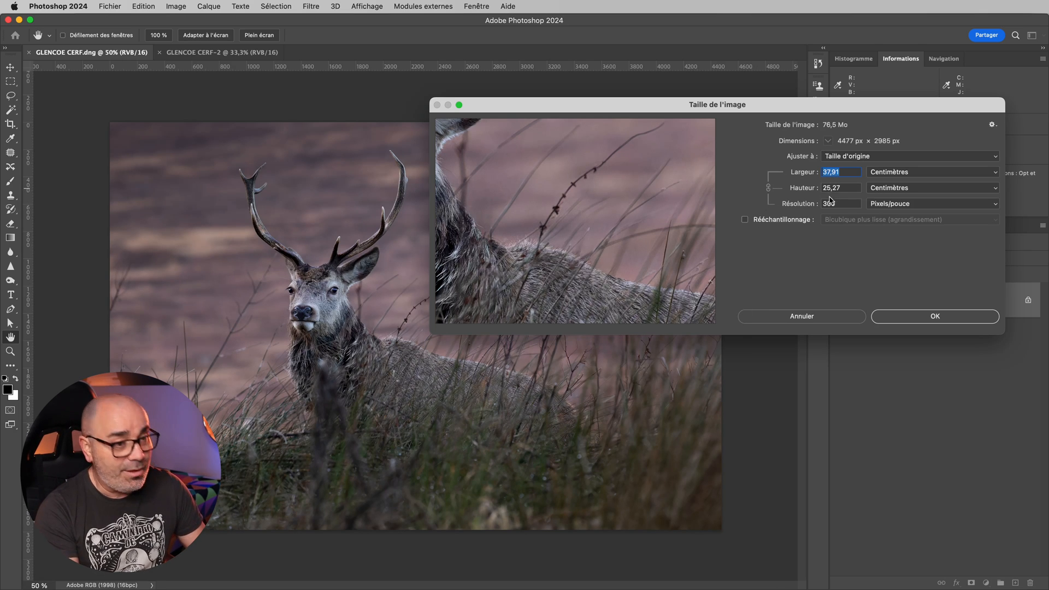
{"action": "type", "text": "56,9"}
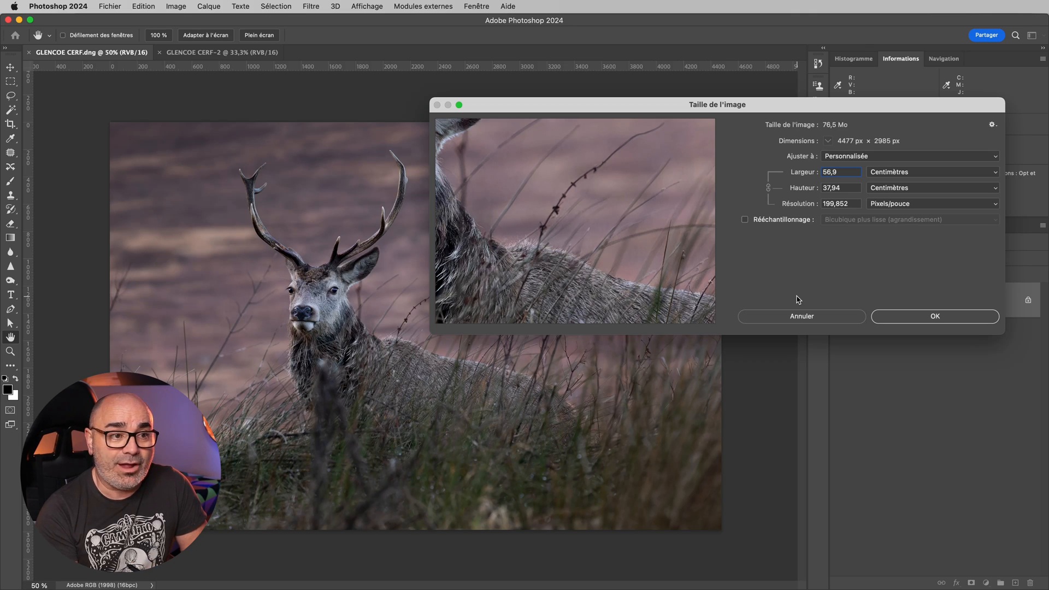
{"action": "left_click_drag", "start_coordinate": [855, 203], "coordinate": [823, 203]}
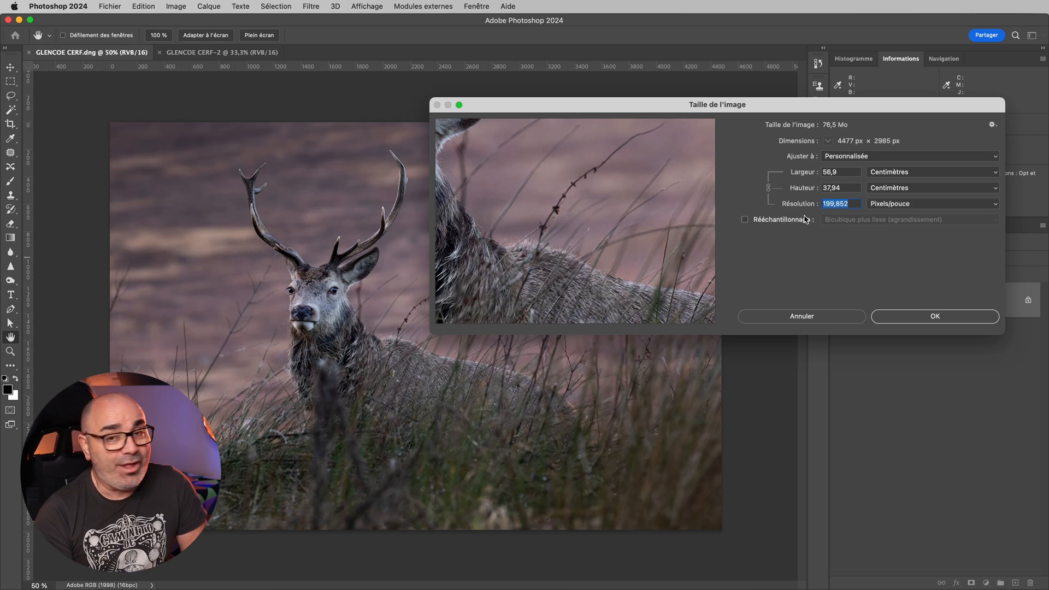
Copy the width value, try a width of 200 cm without resampling and examine its effect on the resolution
{"action": "left_click", "coordinate": [842, 173]}
{"action": "key", "text": "super+c"}
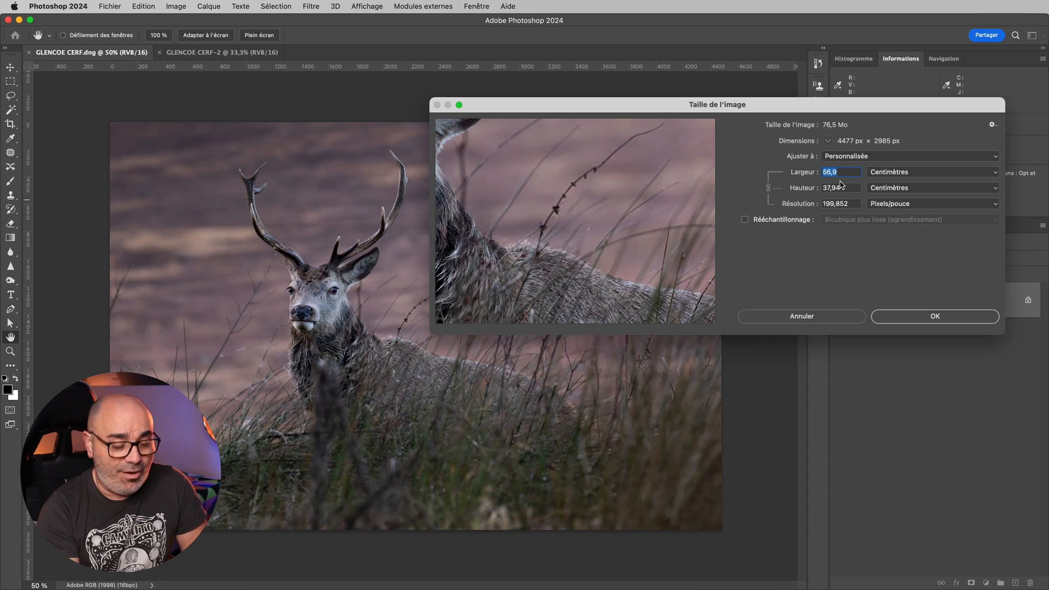
{"action": "type", "text": "200"}
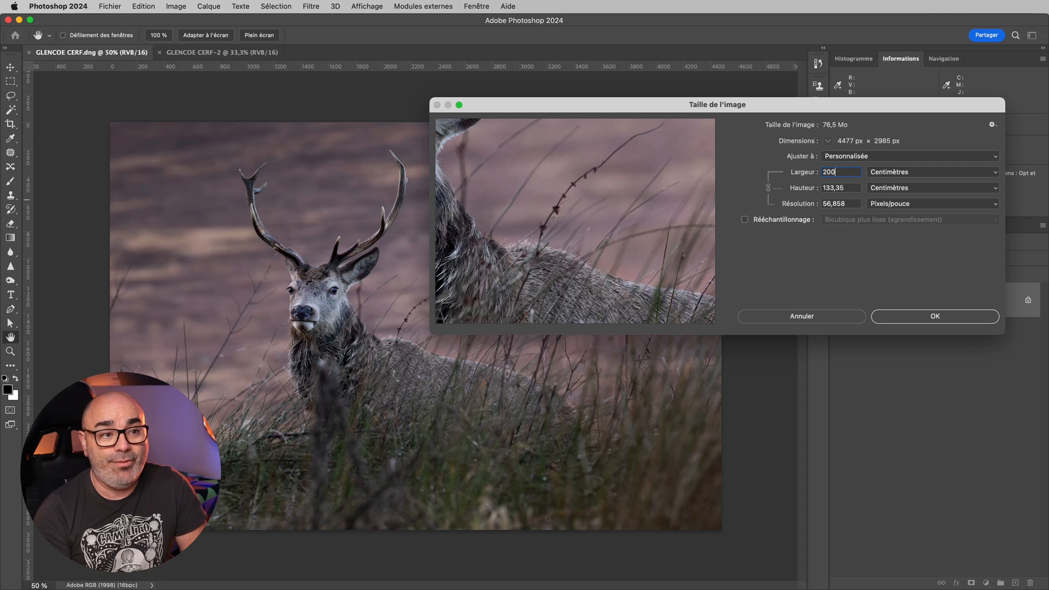
{"action": "left_click", "coordinate": [849, 204]}
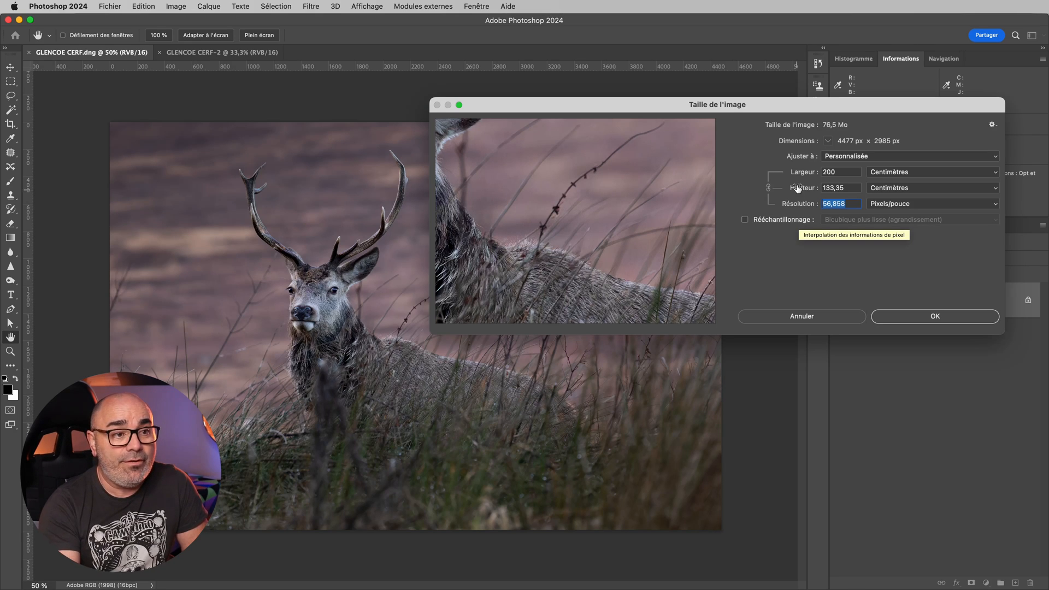
Set the width back to 56.9 cm without resampling, examine the resolution, and cancel the Image Size changes
{"action": "left_click", "coordinate": [832, 172]}
{"action": "left_click_drag", "start_coordinate": [833, 172], "coordinate": [822, 176]}
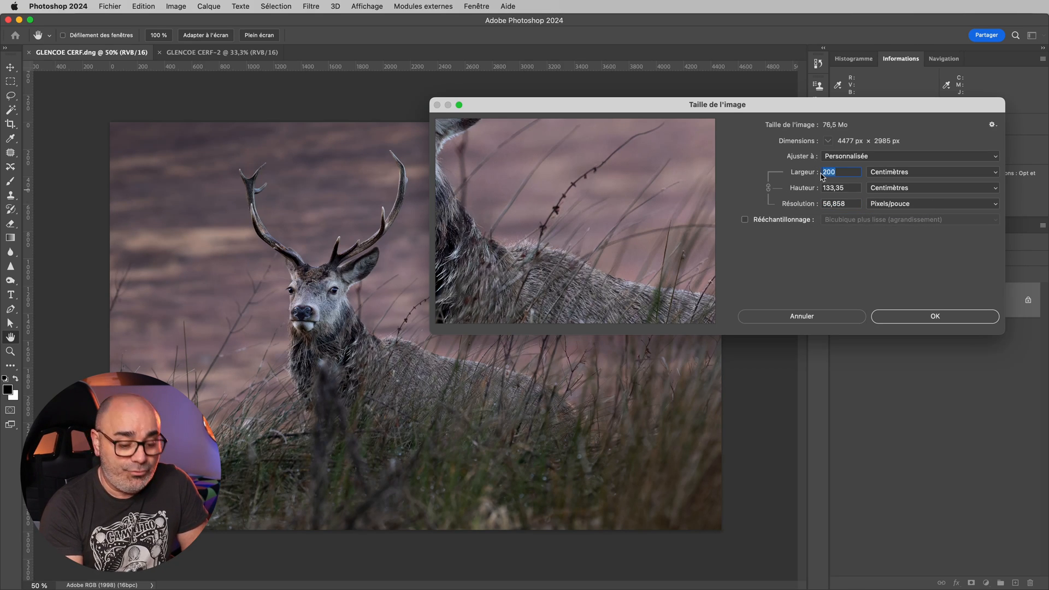
{"action": "type", "text": "56,9"}
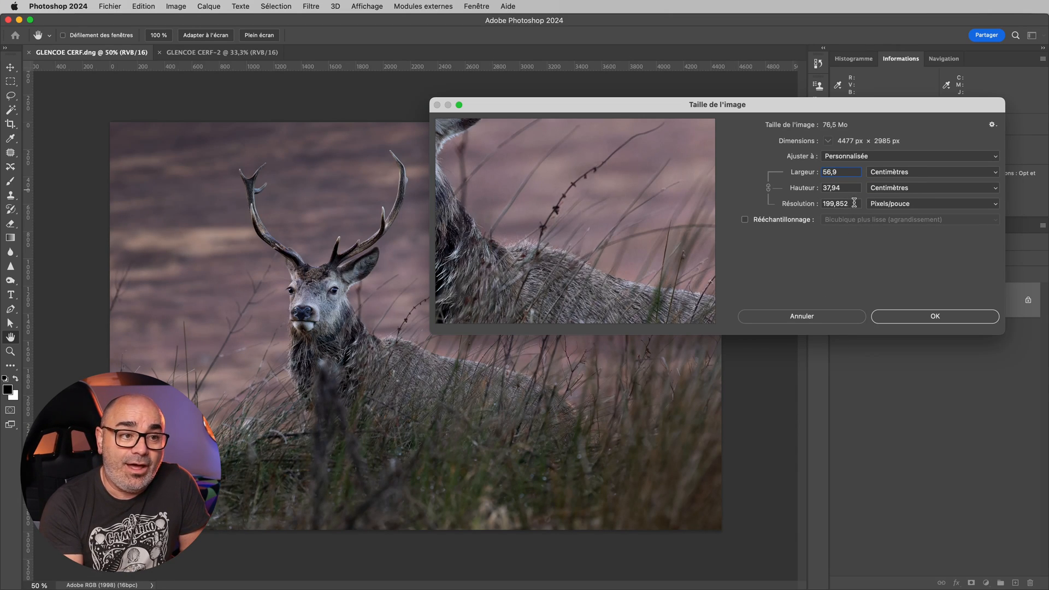
{"action": "left_click_drag", "start_coordinate": [854, 203], "coordinate": [805, 211]}
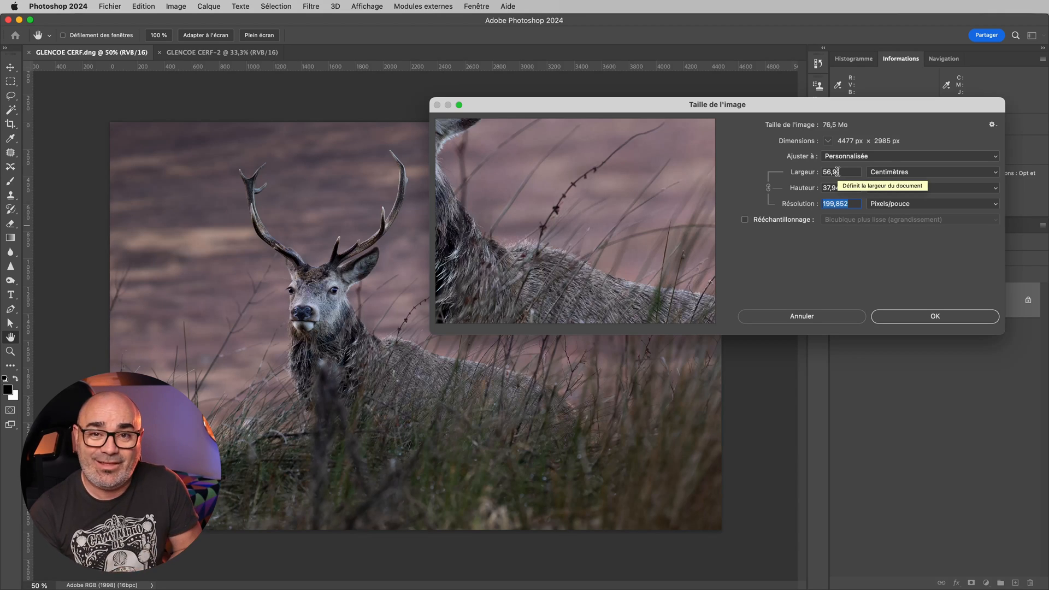
{"action": "left_click", "coordinate": [841, 319]}
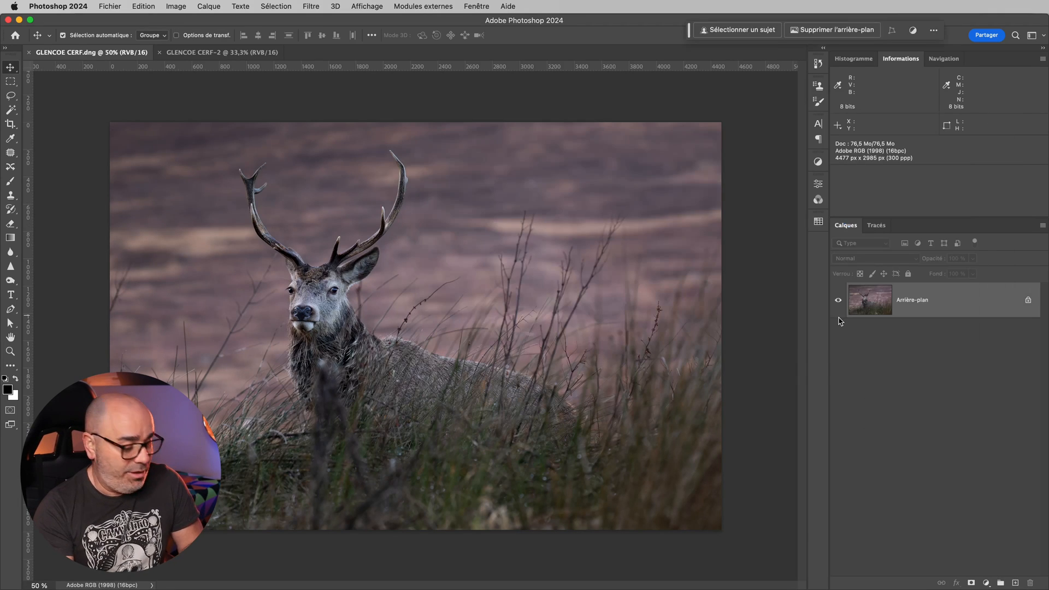
Reopen Image Size for GLENCOE CERF.dng with resampling enabled and set the width to 56.9 cm
{"action": "key", "text": "super+alt+i"}
{"action": "left_click_drag", "start_coordinate": [878, 99], "coordinate": [889, 82]}
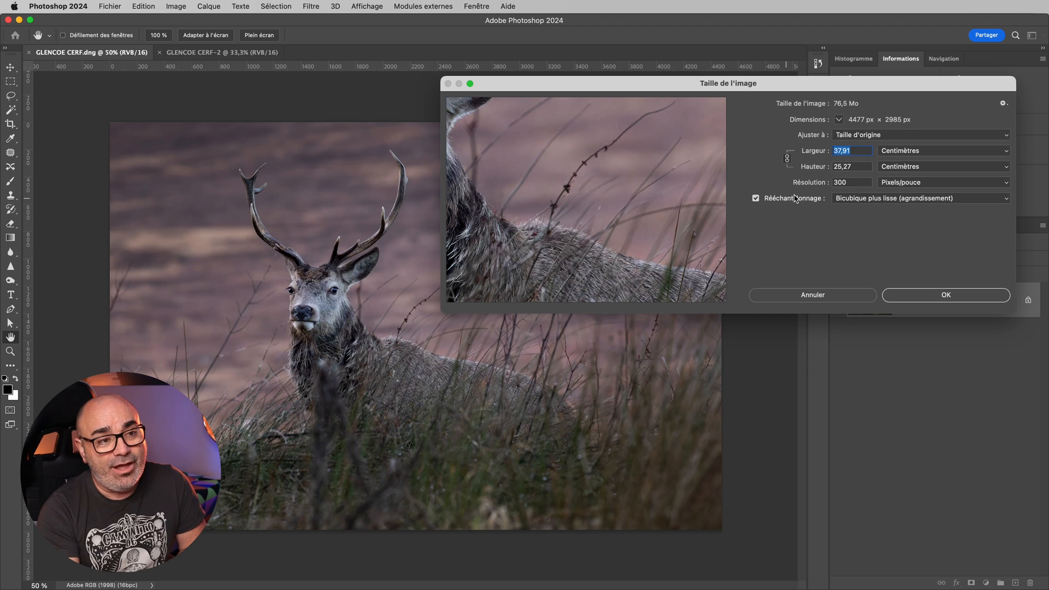
{"action": "left_click", "coordinate": [860, 150]}
{"action": "left_click_drag", "start_coordinate": [860, 151], "coordinate": [827, 155]}
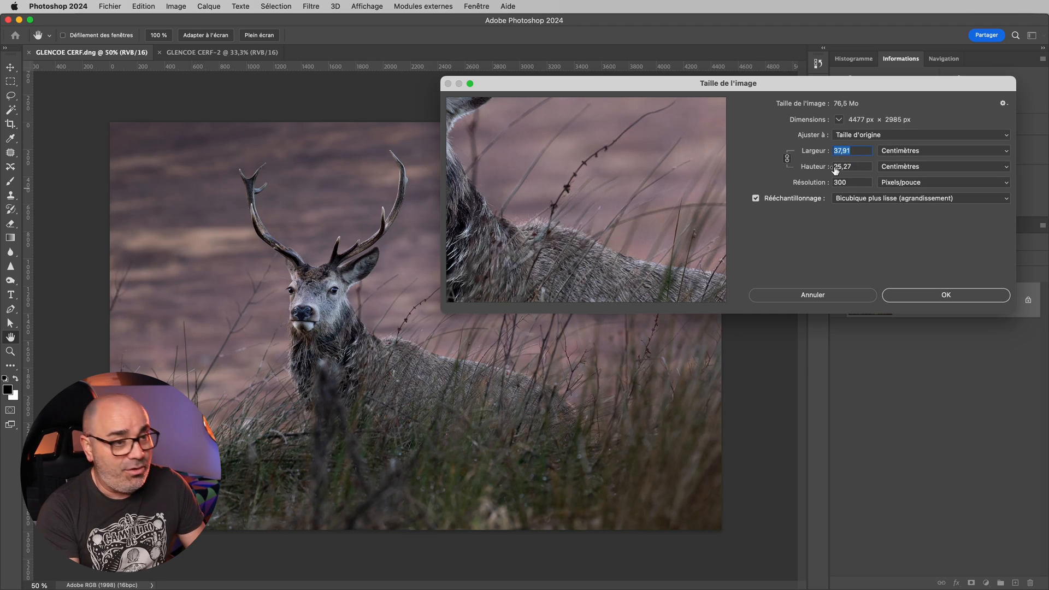
{"action": "key", "text": "super+v"}
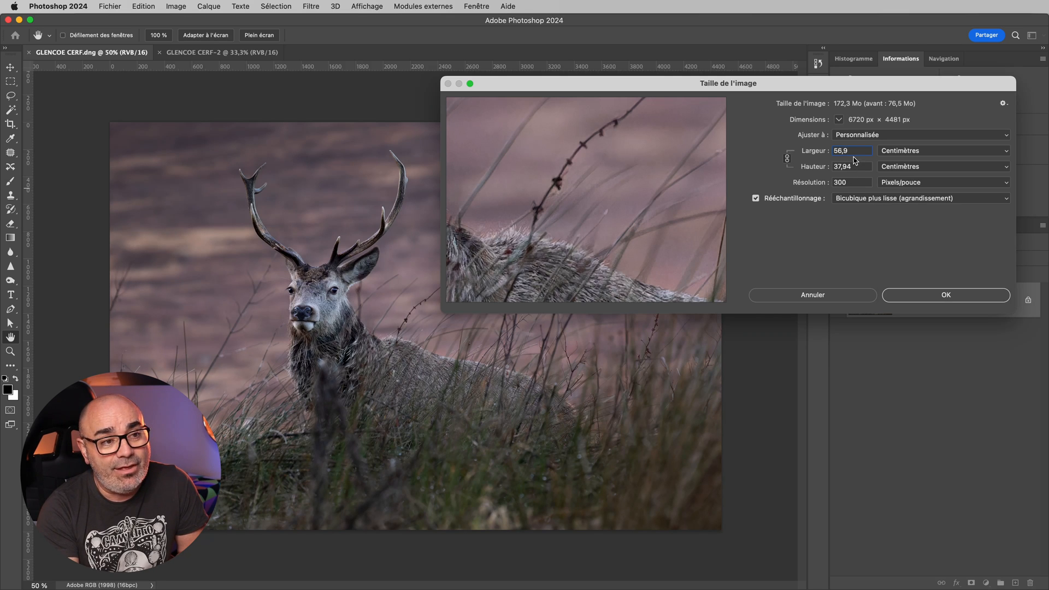
Try a width of 20 cm with resampling, undo that entry, and examine the resolution value
{"action": "left_click", "coordinate": [819, 153]}
{"action": "type", "text": "20"}
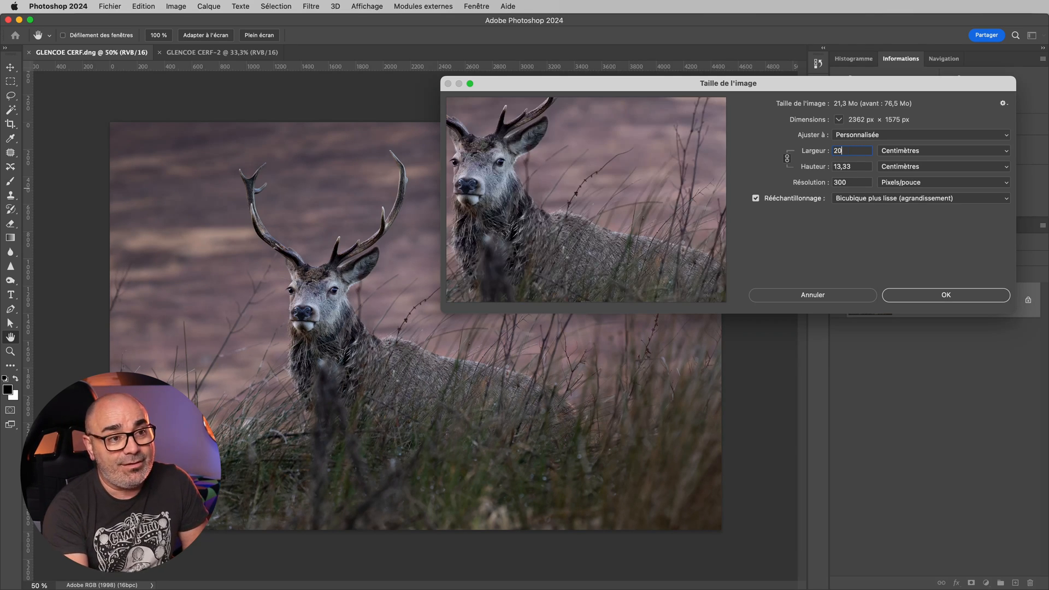
{"action": "key", "text": "super+z"}
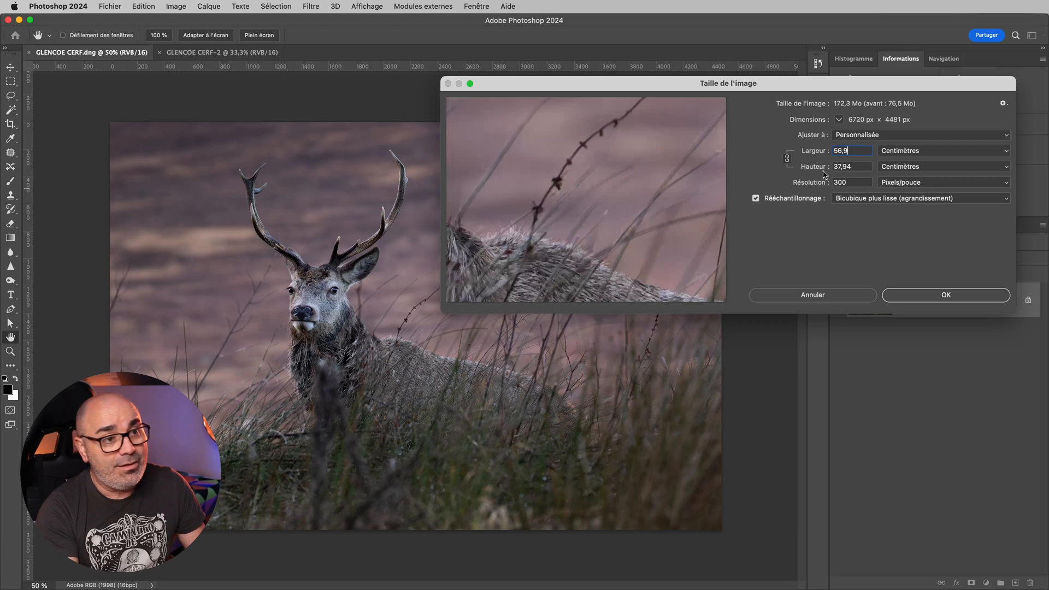
{"action": "double_click", "coordinate": [839, 183]}
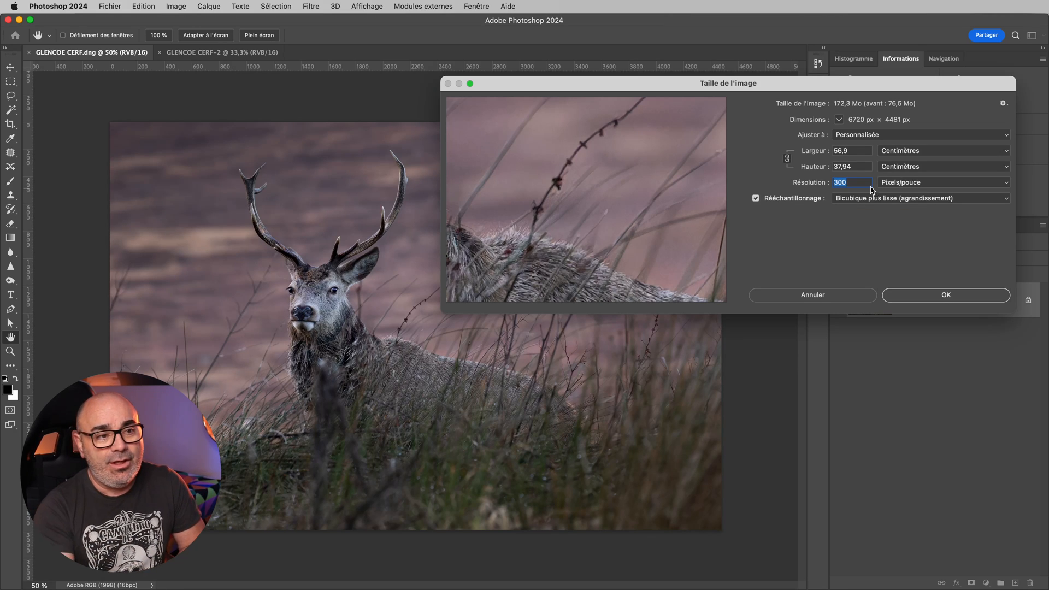
Review the resampling methods, keep Bicubique plus lisse (agrandissement), and apply the resize to GLENCOE CERF.dng
{"action": "left_click", "coordinate": [896, 199]}
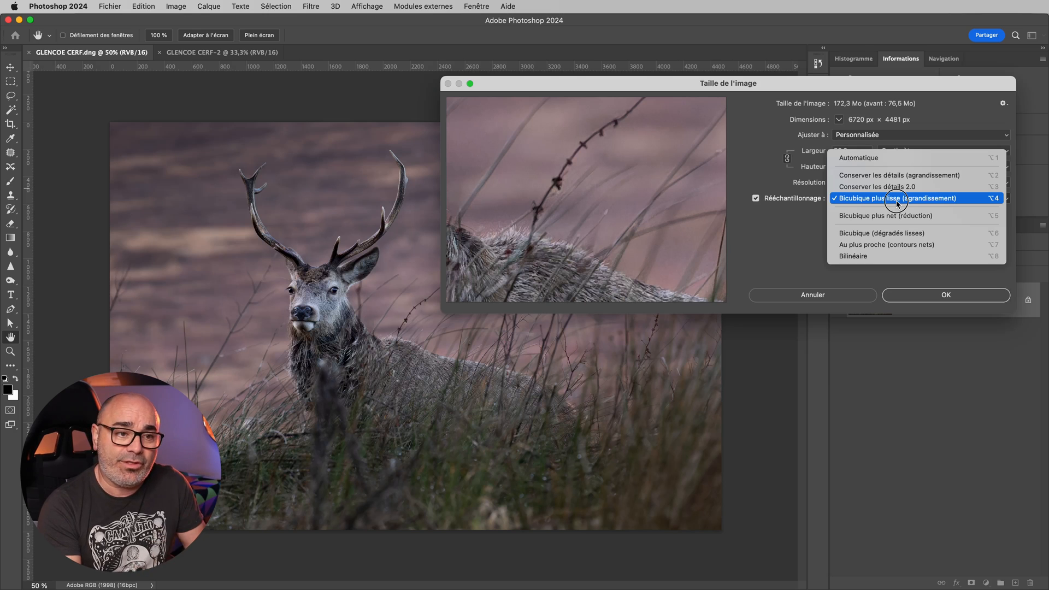
{"action": "left_click", "coordinate": [897, 199]}
{"action": "left_click", "coordinate": [896, 199]}
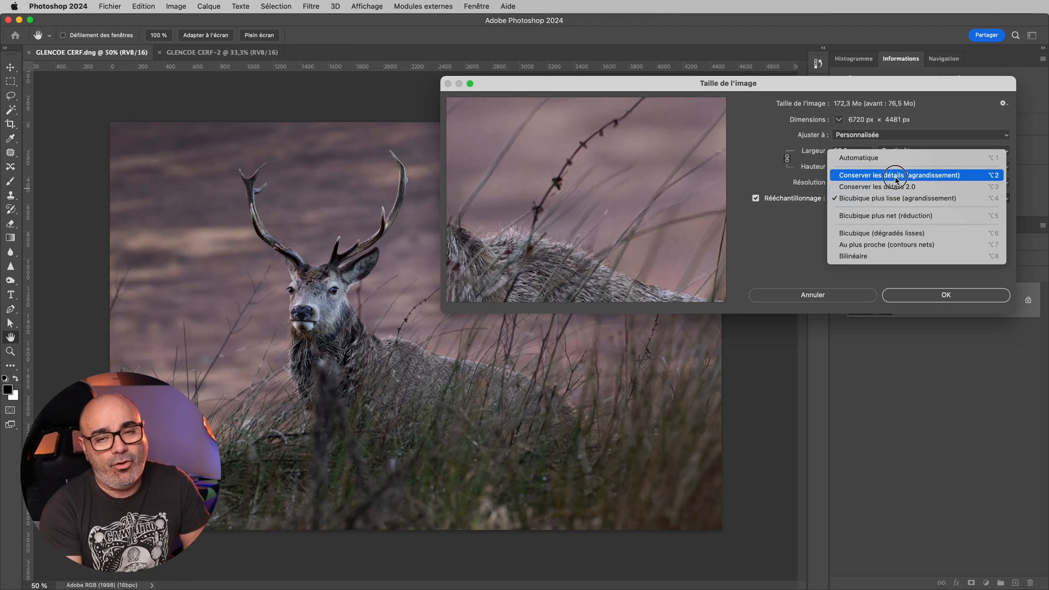
{"action": "left_click", "coordinate": [791, 255]}
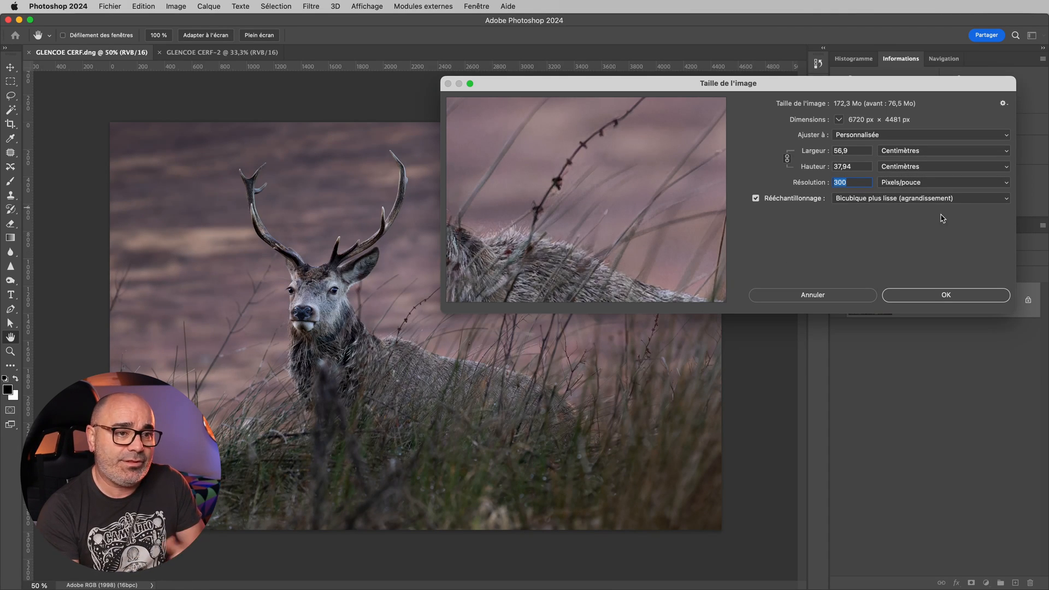
{"action": "left_click", "coordinate": [914, 200]}
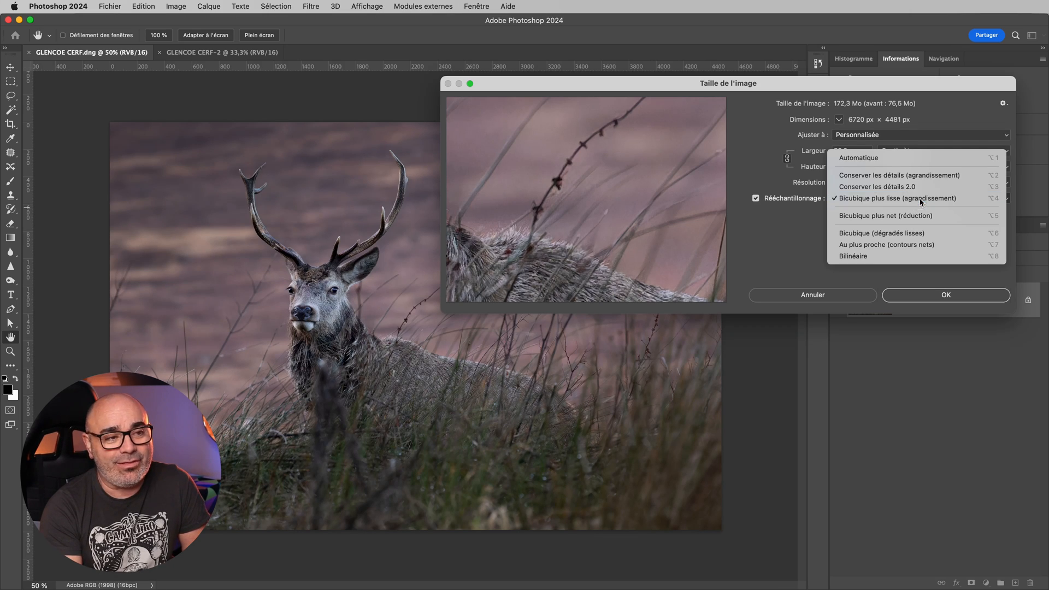
{"action": "left_click", "coordinate": [921, 201]}
{"action": "left_click", "coordinate": [902, 297]}
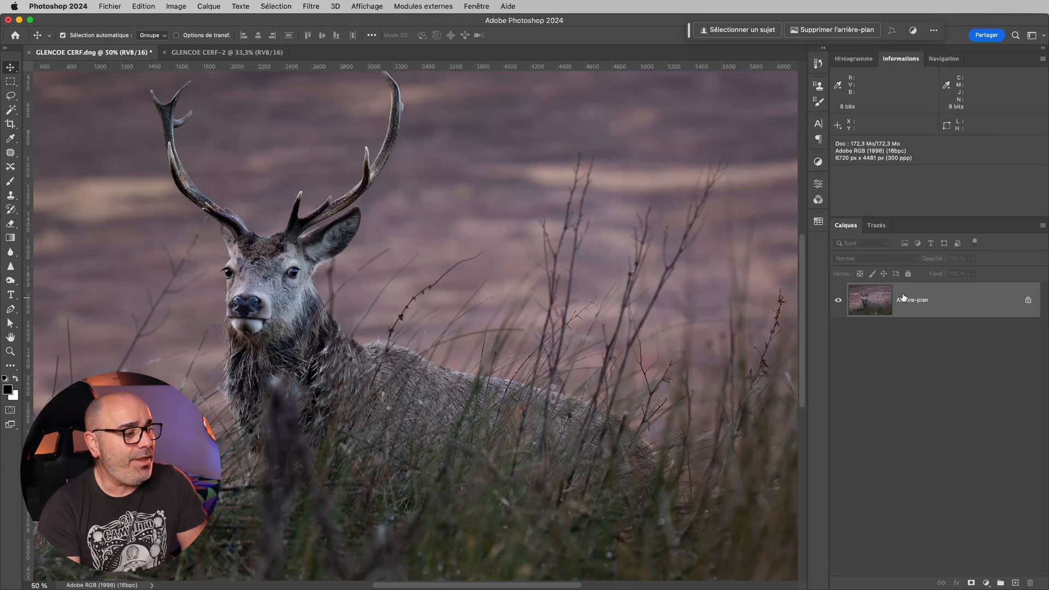
Check the dimensions and resolution of the resized GLENCOE CERF.dng in Image Size
{"action": "key", "text": "super+minus"}
{"action": "key", "text": "super+minus"}
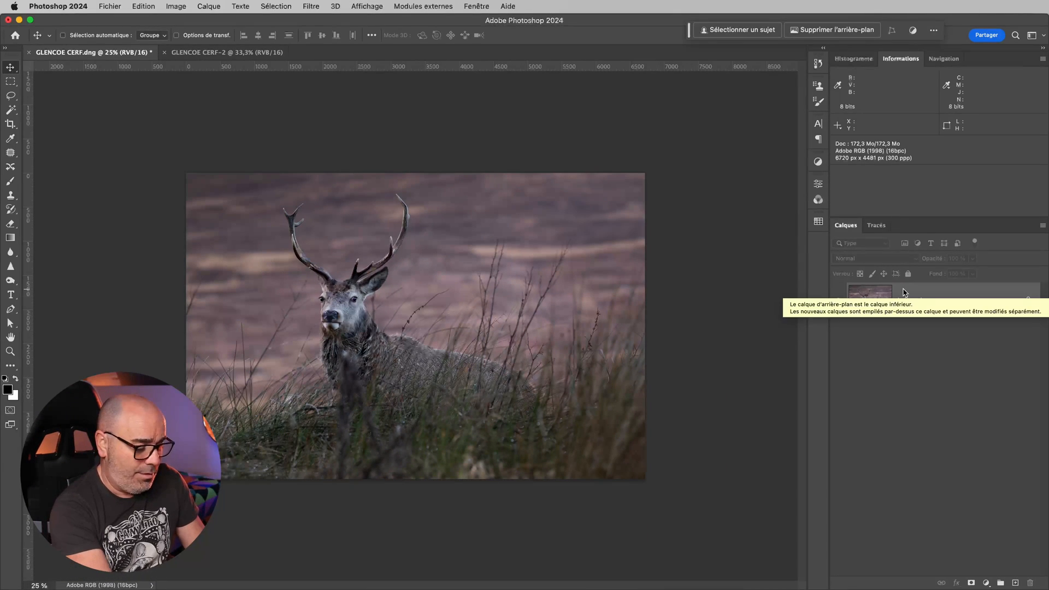
{"action": "key", "text": "super+alt+i"}
{"action": "left_click_drag", "start_coordinate": [873, 88], "coordinate": [888, 73]}
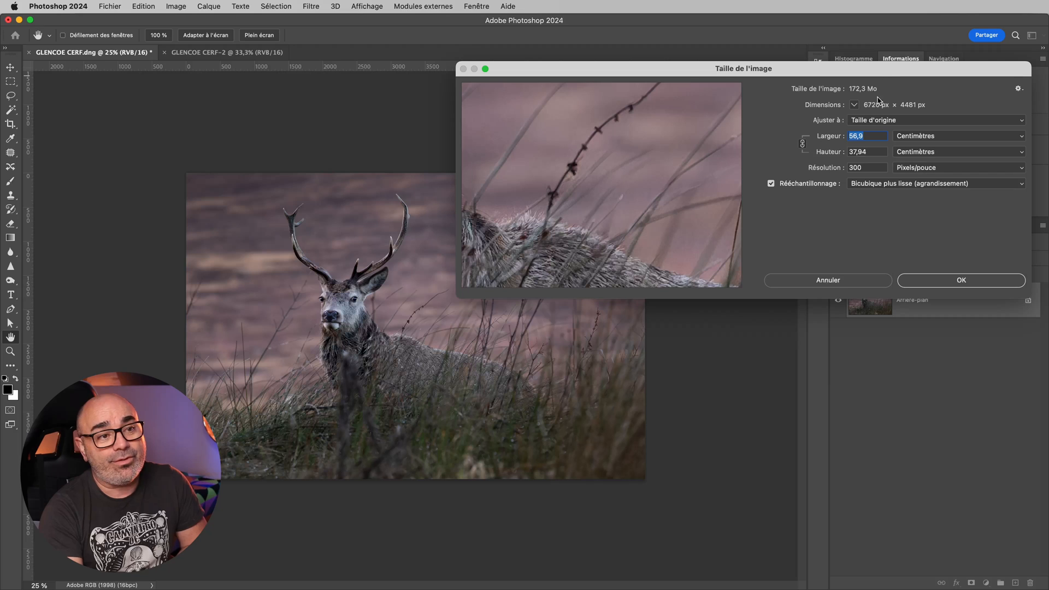
{"action": "left_click", "coordinate": [927, 281]}
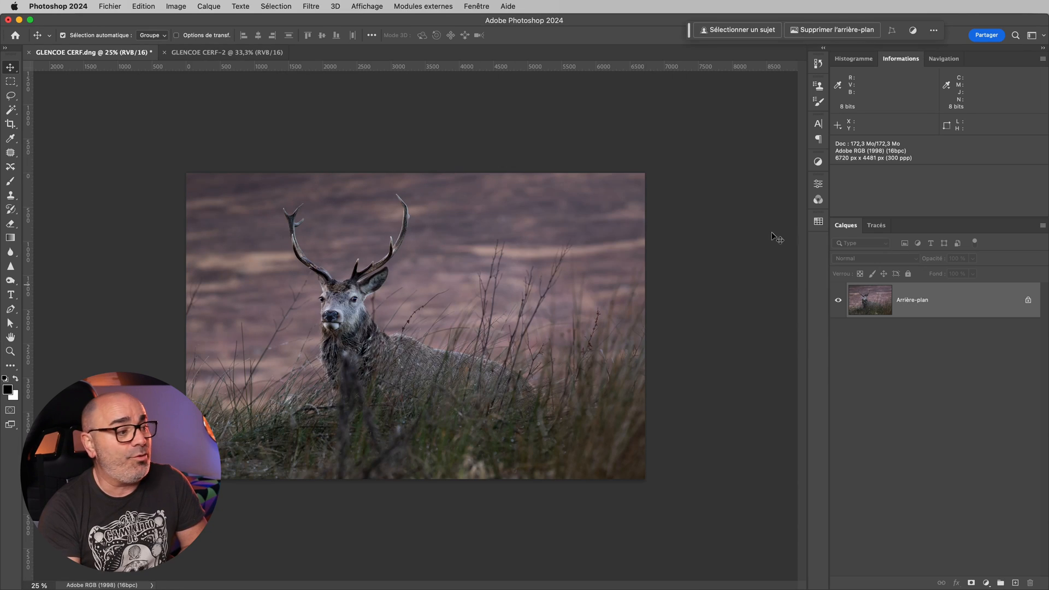
Check the image size of GLENCOE CERF-2 and compare the photo with the resized GLENCOE CERF.dng
{"action": "left_click", "coordinate": [191, 53]}
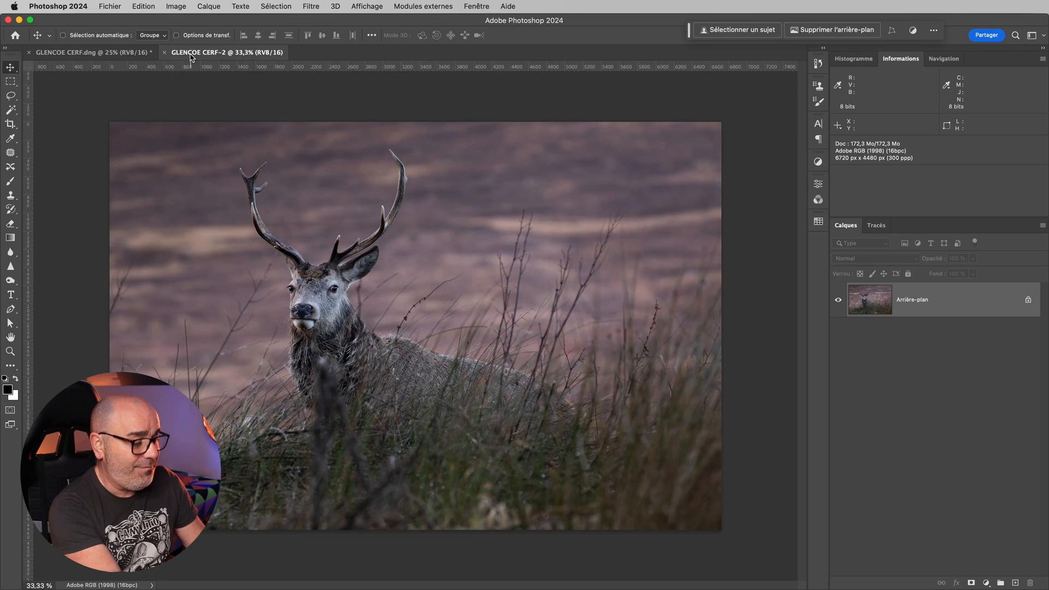
{"action": "key", "text": "super+alt+i"}
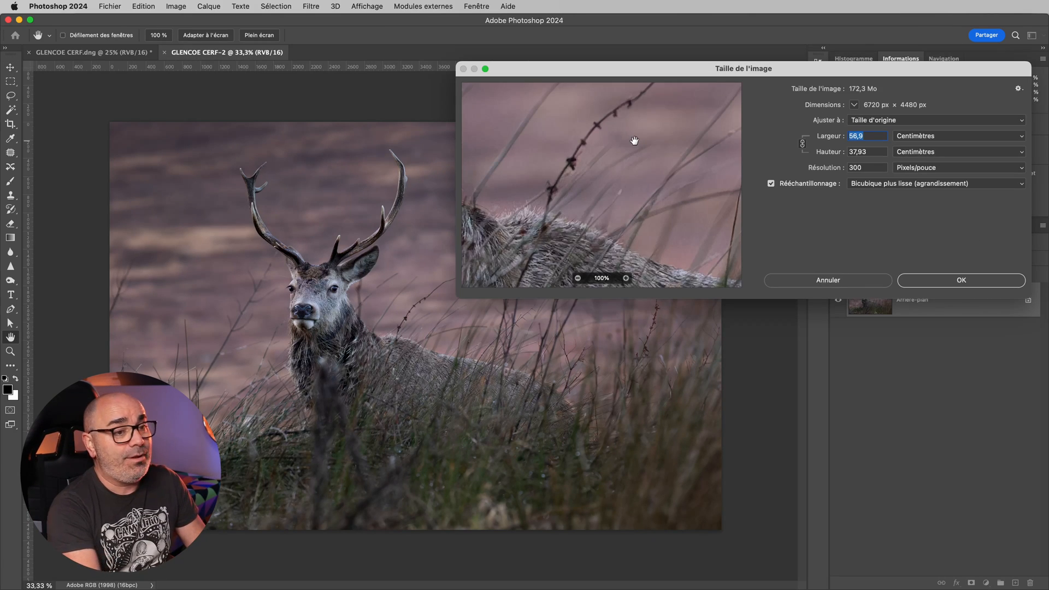
{"action": "left_click", "coordinate": [914, 281]}
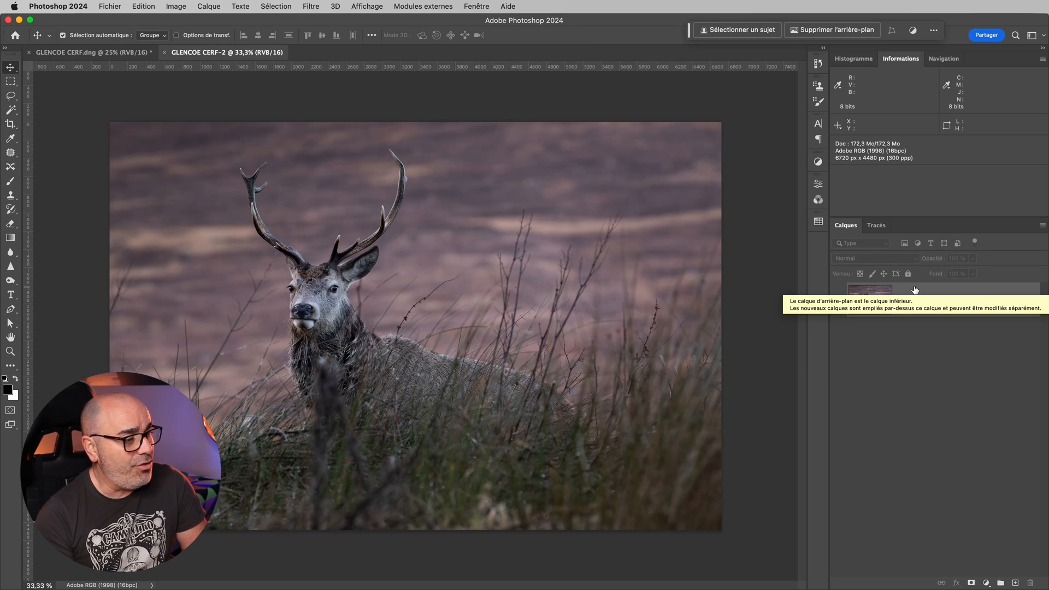
{"action": "key", "text": "ctrl+Tab"}
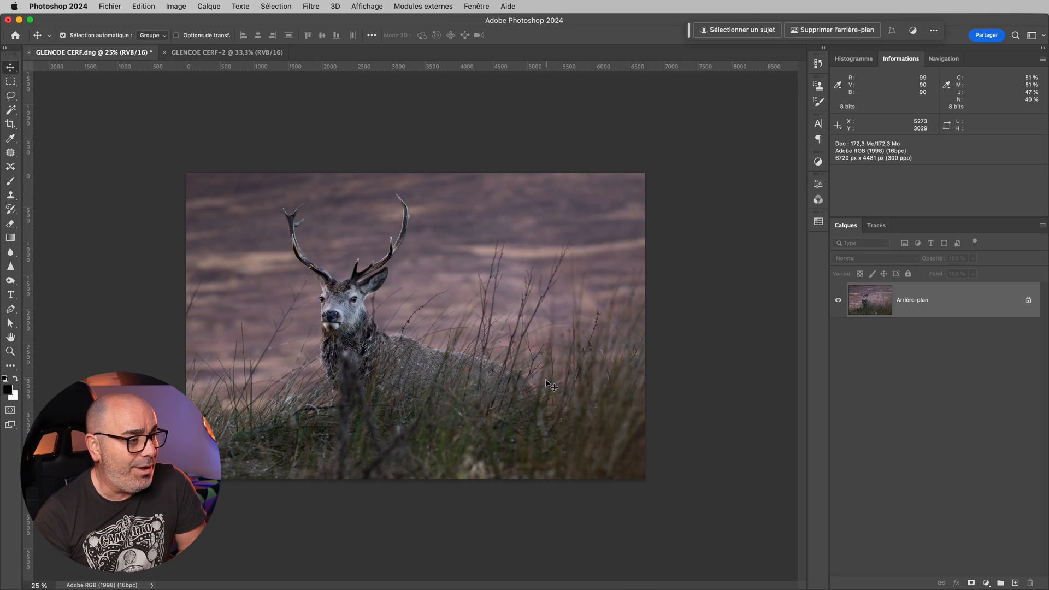
{"action": "left_click", "coordinate": [232, 55]}
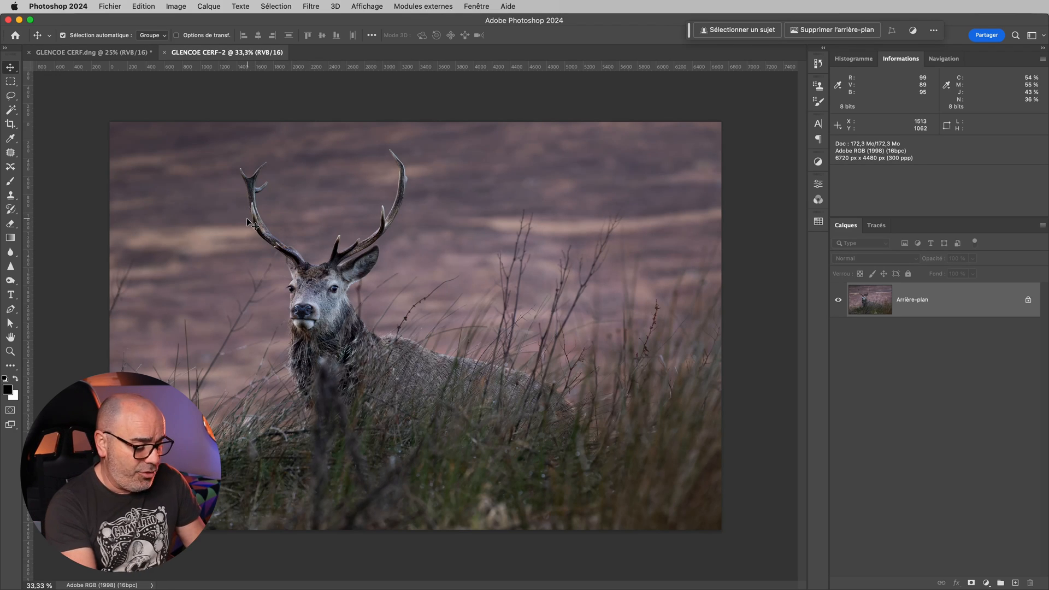
Try resizing GLENCOE CERF-2 to a width of 2200 pixels with Bicubique plus lisse (agrandissement) resampling
{"action": "key", "text": "super+alt+i"}
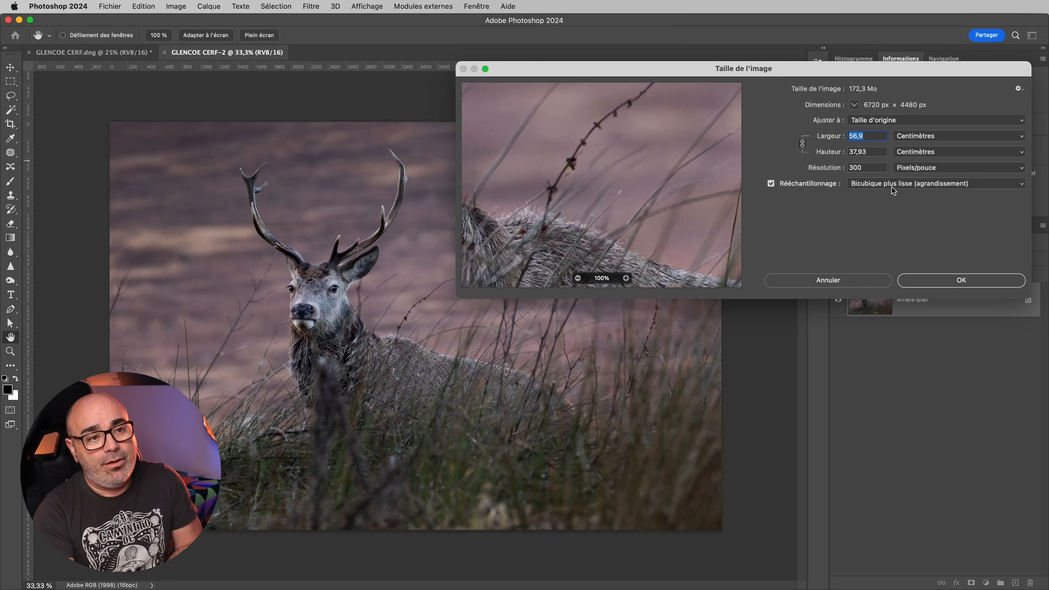
{"action": "left_click", "coordinate": [914, 139]}
{"action": "left_click", "coordinate": [916, 115]}
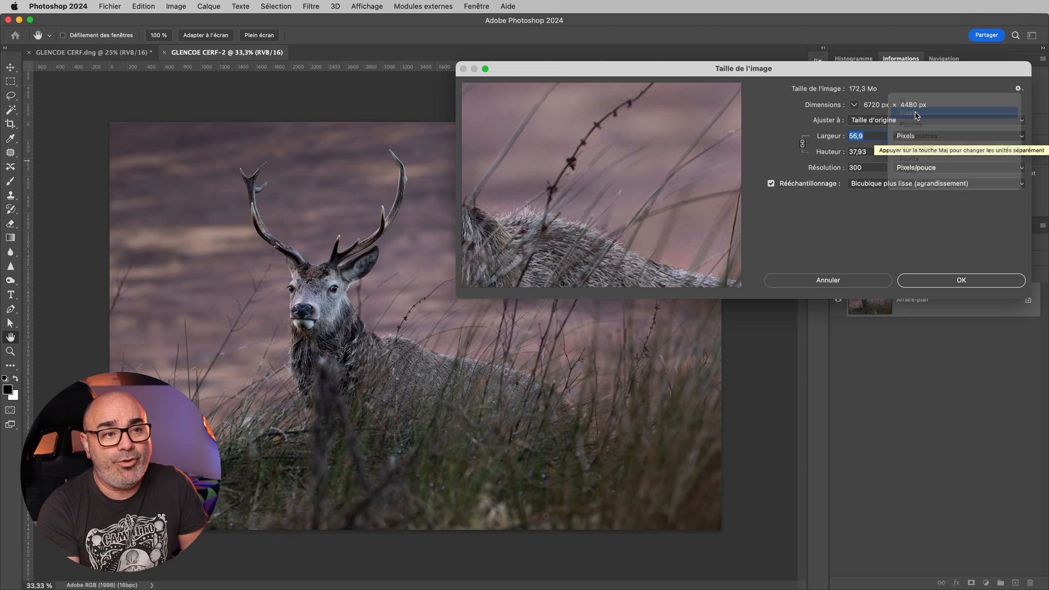
{"action": "type", "text": "2200"}
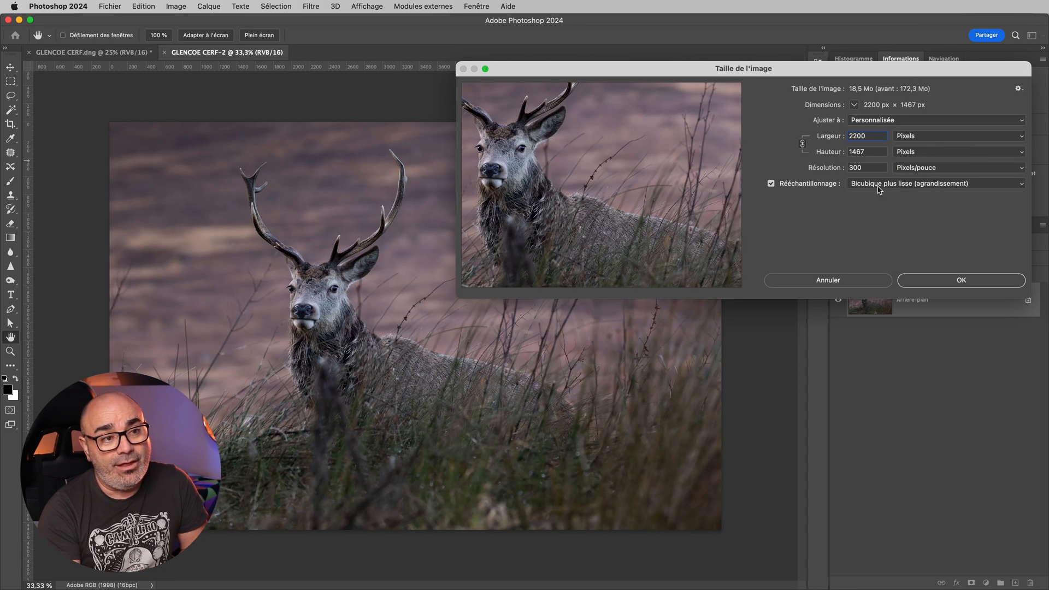
{"action": "left_click", "coordinate": [921, 282]}
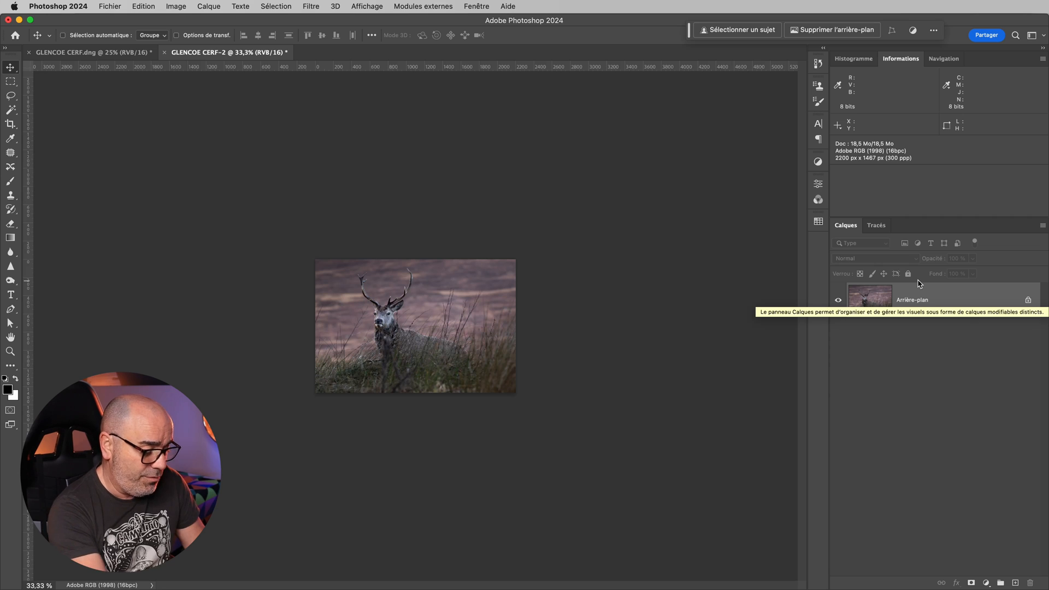
Check the reduced photo's dimensions in centimetres and in pixels, and leave Image Size without applying anything
{"action": "key", "text": "super+alt+i"}
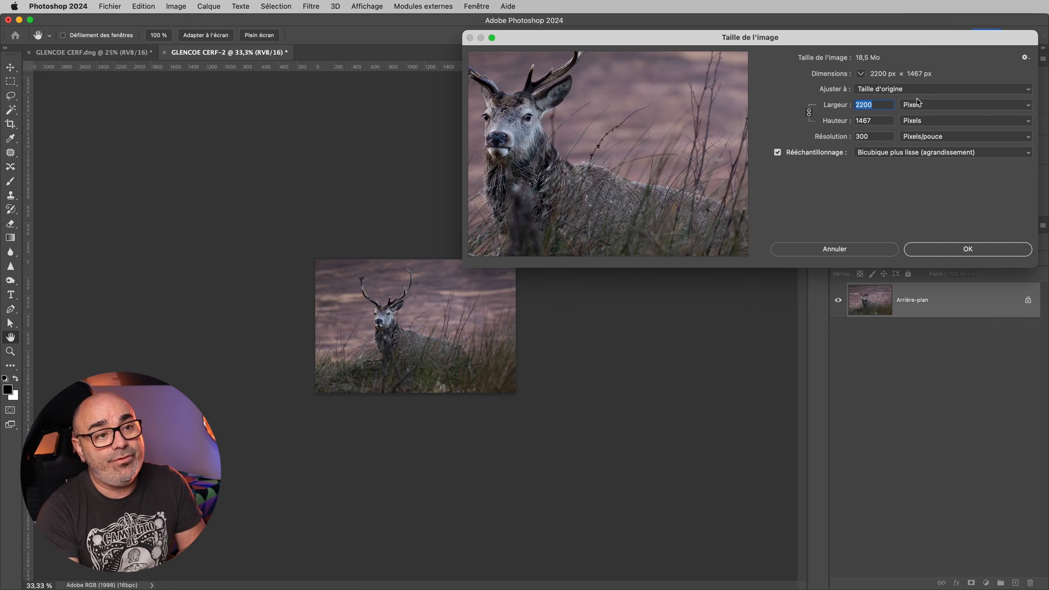
{"action": "left_click", "coordinate": [917, 104]}
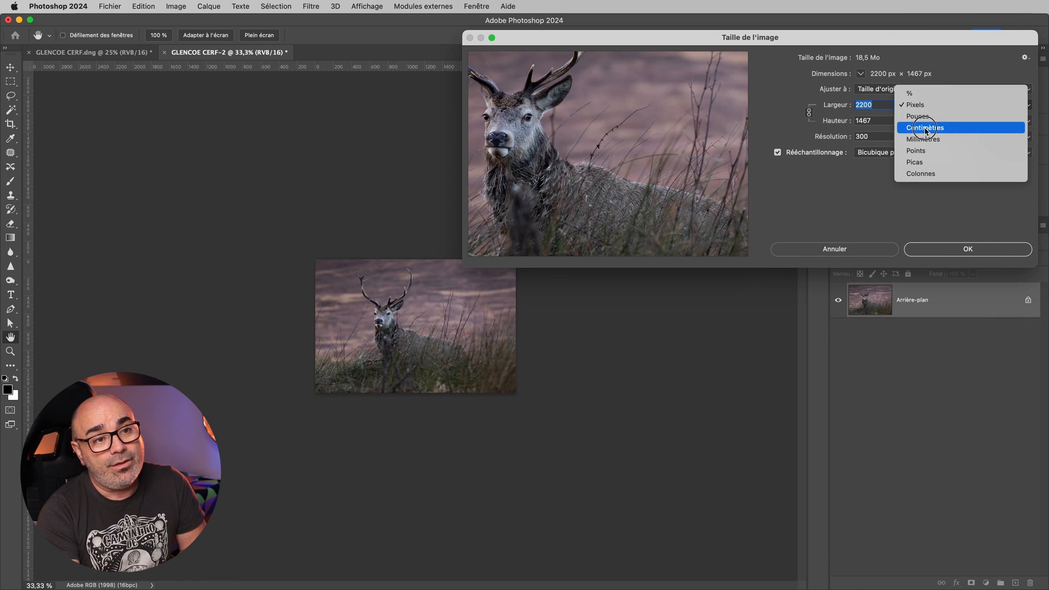
{"action": "left_click", "coordinate": [925, 129]}
{"action": "left_click", "coordinate": [925, 106]}
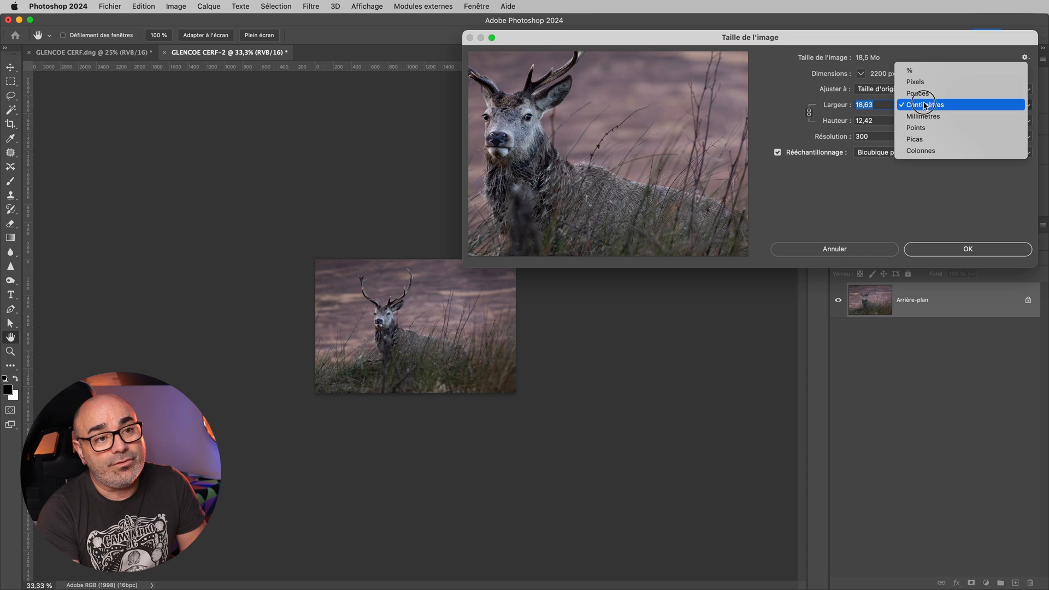
{"action": "left_click", "coordinate": [927, 83]}
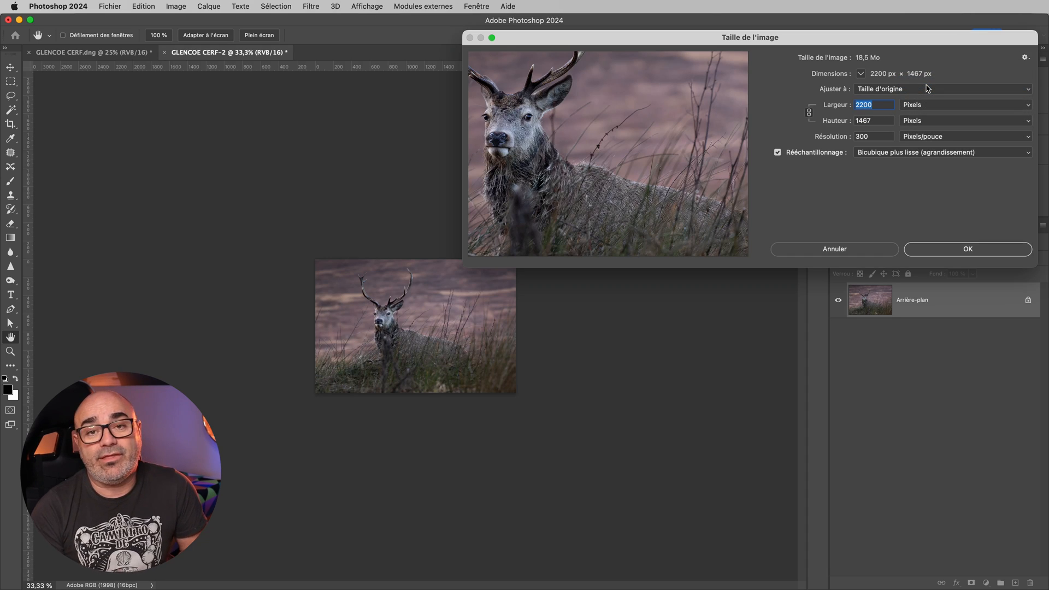
{"action": "left_click", "coordinate": [870, 250]}
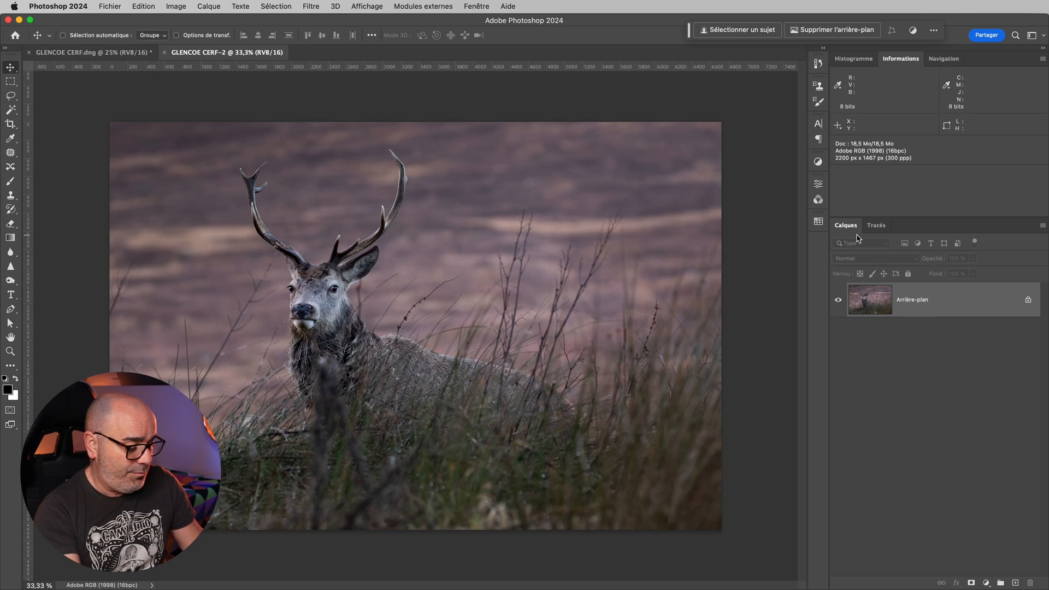
Try a 2200-pixel width on the full-size photo with Bicubique plus net (réduction) resampling, and undo the resize
{"action": "key", "text": "super+alt+i"}
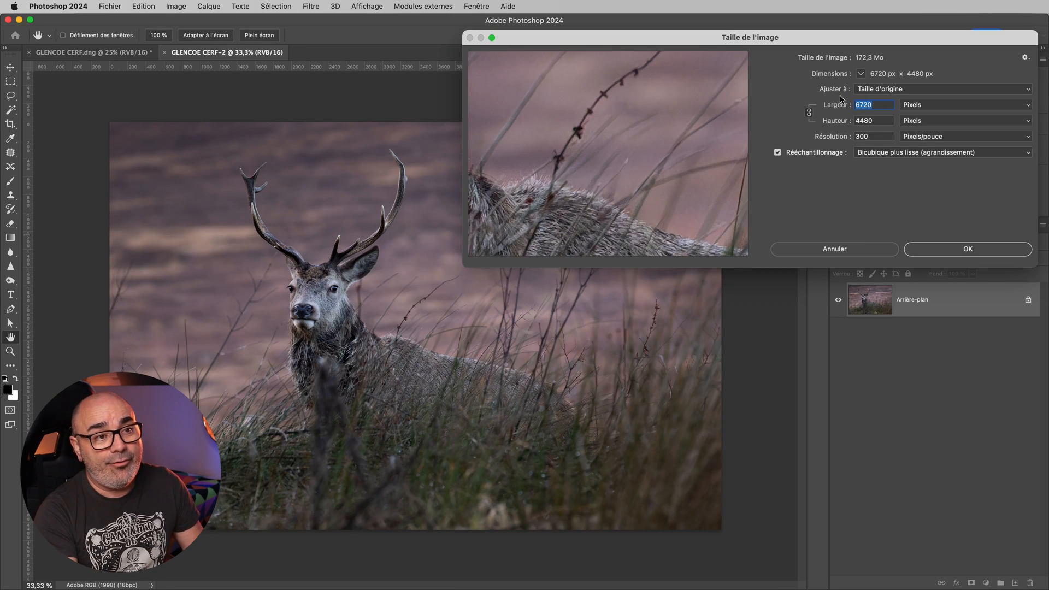
{"action": "type", "text": "2200"}
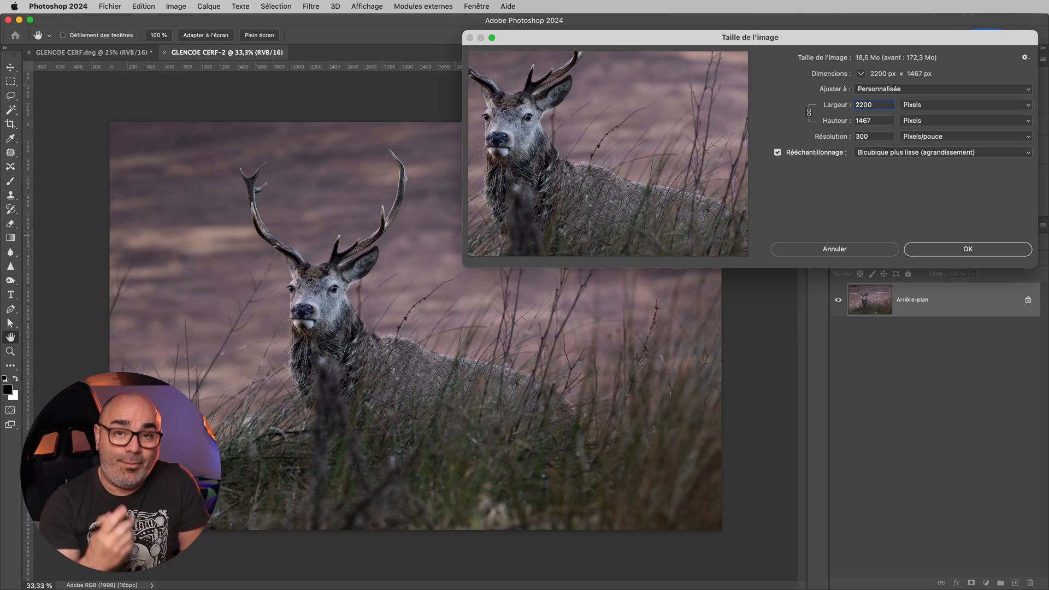
{"action": "left_click", "coordinate": [882, 155]}
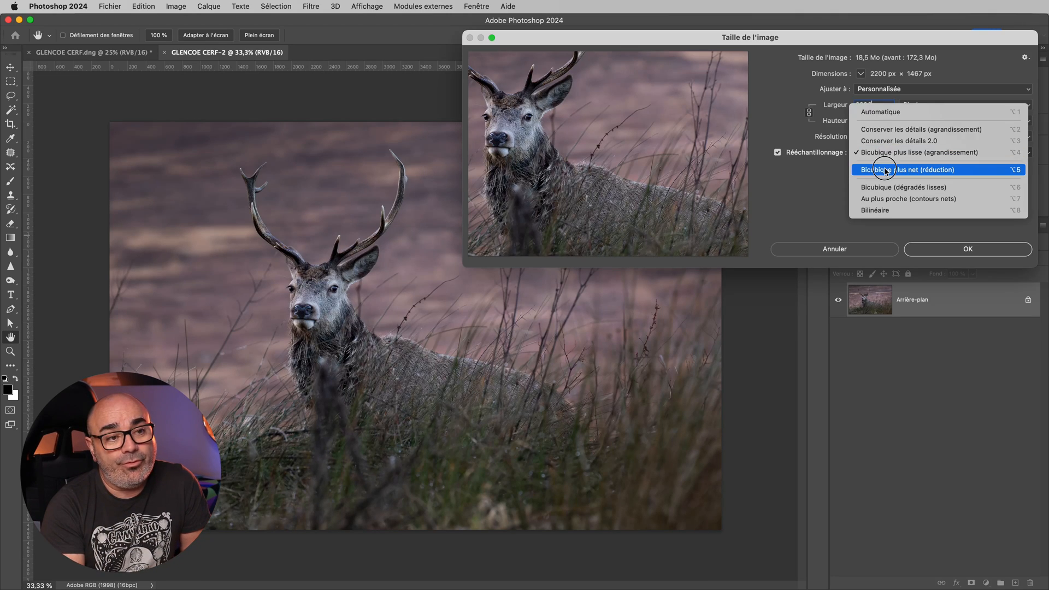
{"action": "left_click", "coordinate": [885, 170]}
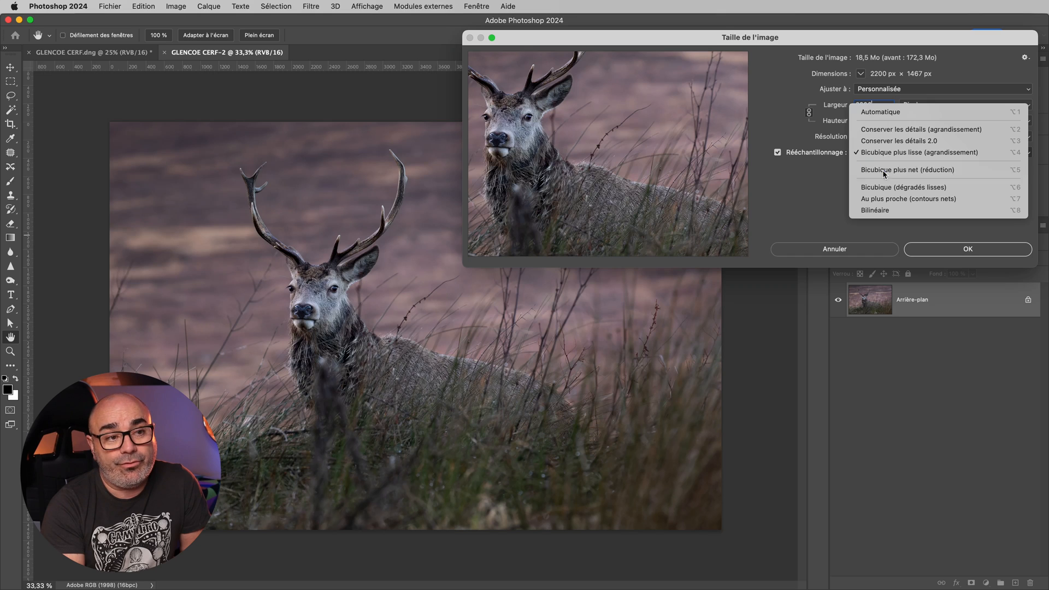
{"action": "left_click", "coordinate": [933, 252]}
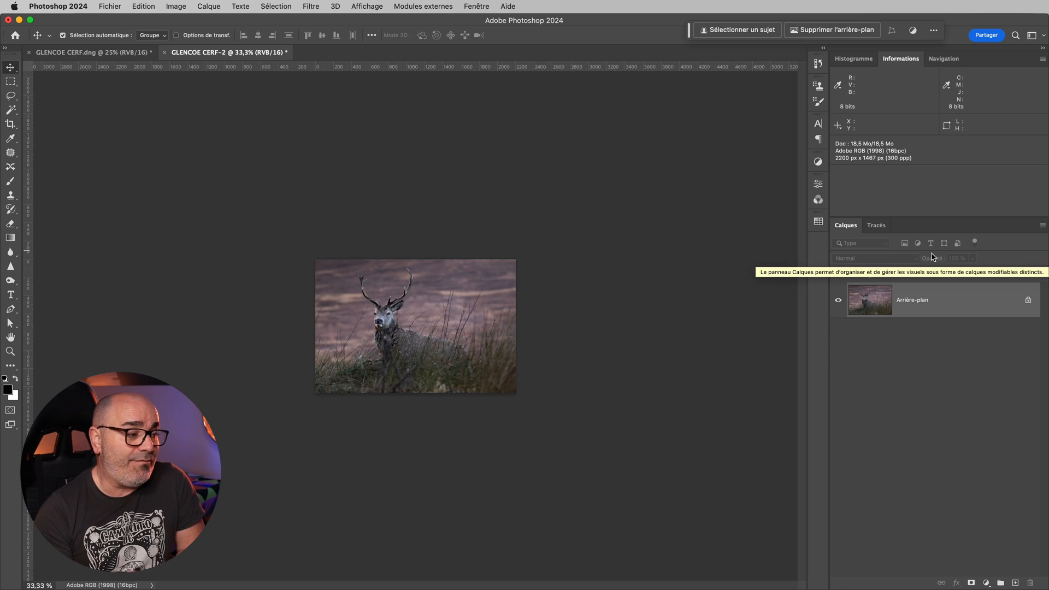
{"action": "key", "text": "super+z"}
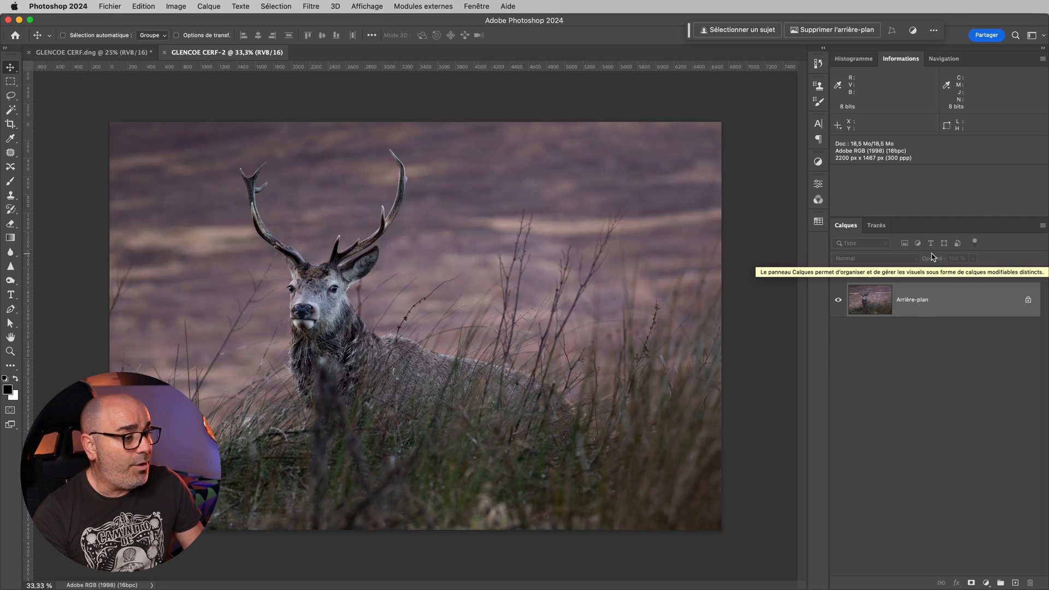
Switch the Image Size units for GLENCOE CERF-2 to centimetres and confirm at the original size
{"action": "key", "text": "super+alt+i"}
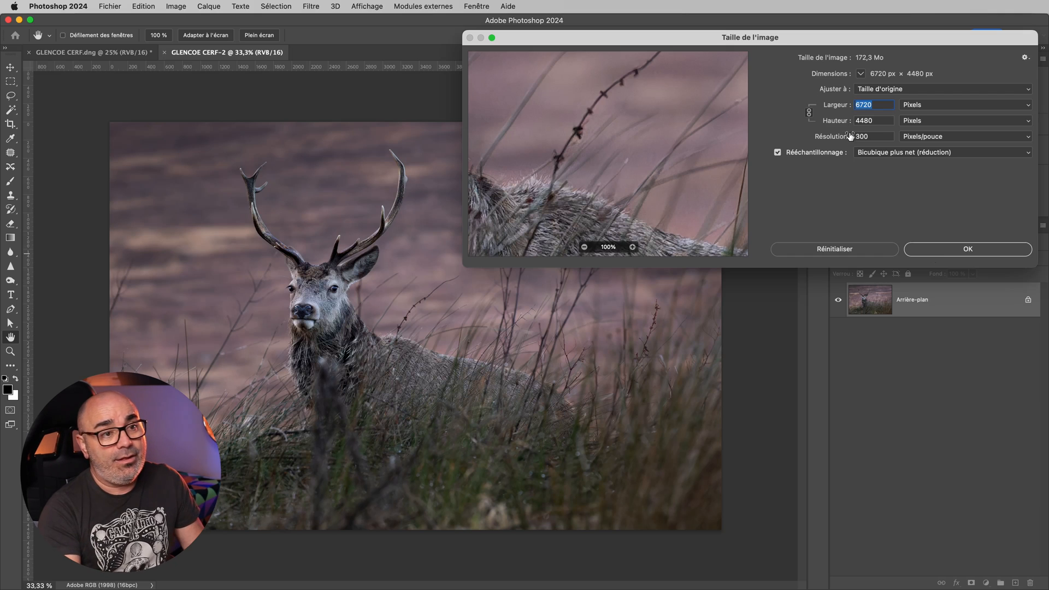
{"action": "left_click", "coordinate": [929, 107]}
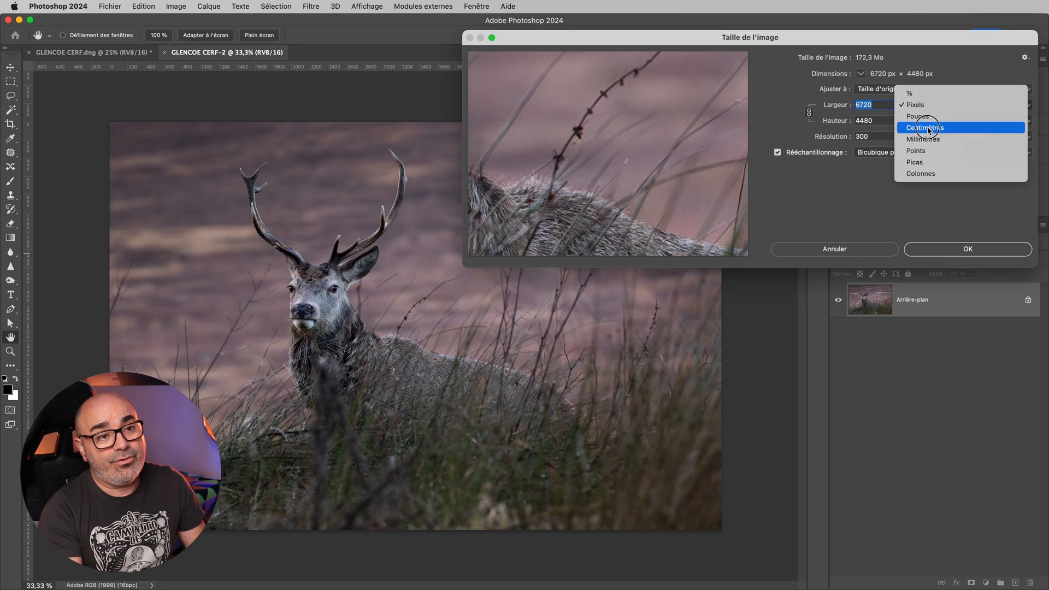
{"action": "left_click", "coordinate": [925, 127]}
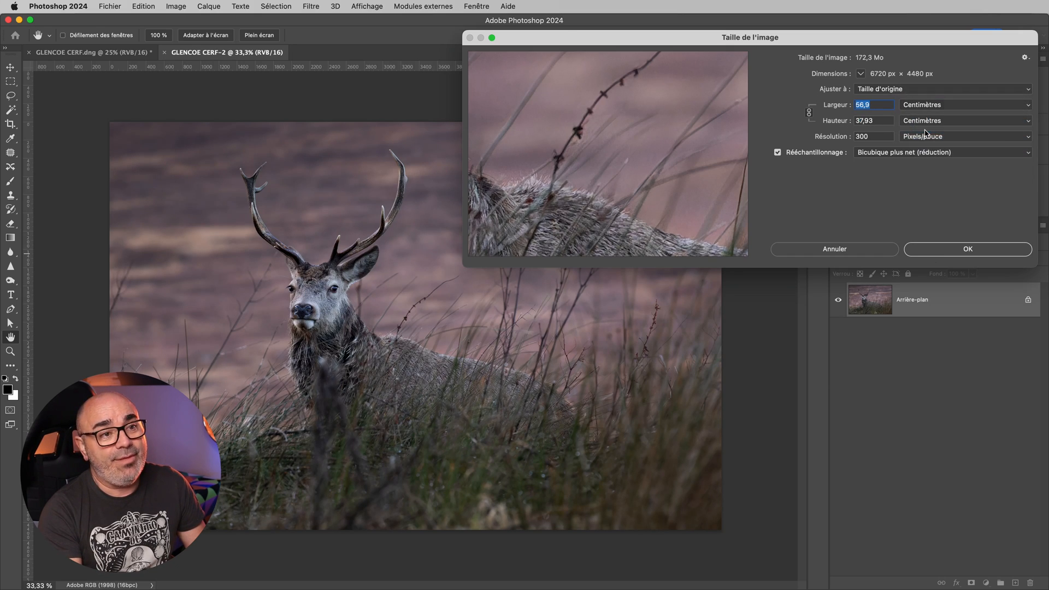
{"action": "left_click", "coordinate": [927, 254]}
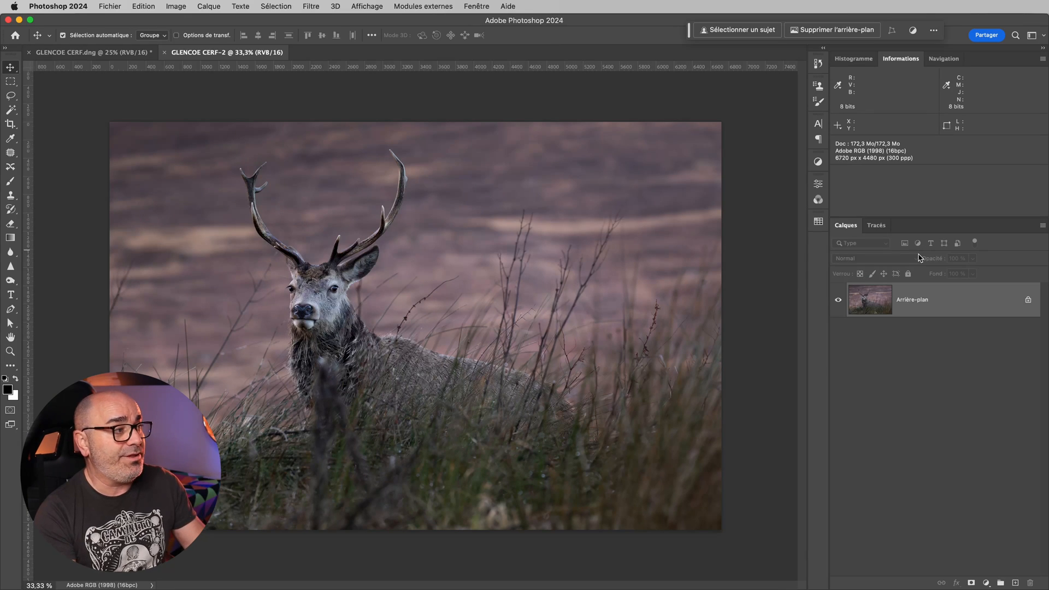
Convert the background of GLENCOE CERF-2 into a regular layer and name it CROP LR + AGRANDISSEMENT
{"action": "double_click", "coordinate": [908, 305]}
{"action": "left_click", "coordinate": [813, 177]}
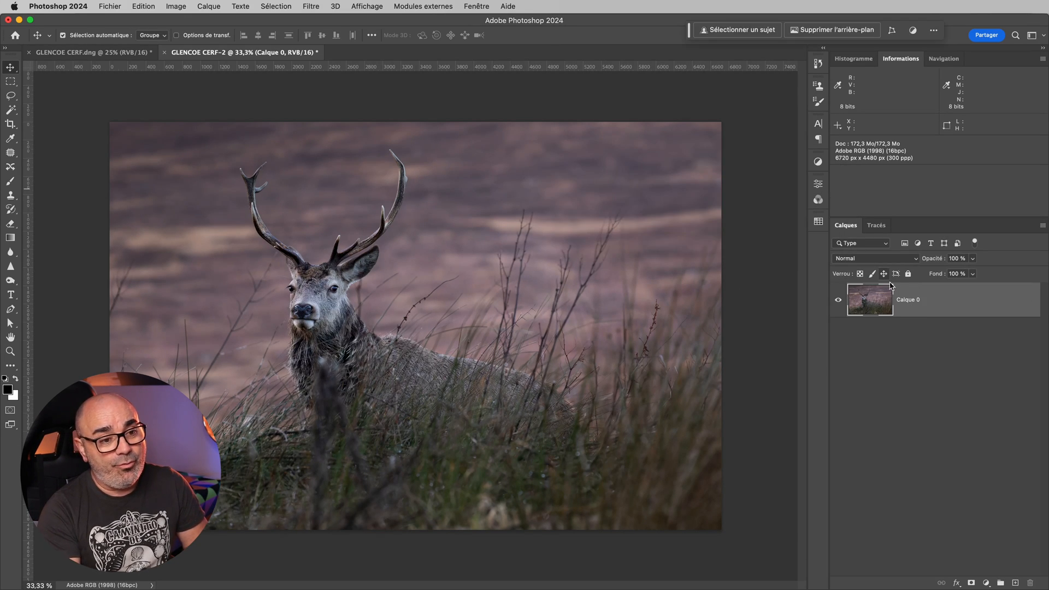
{"action": "double_click", "coordinate": [908, 300]}
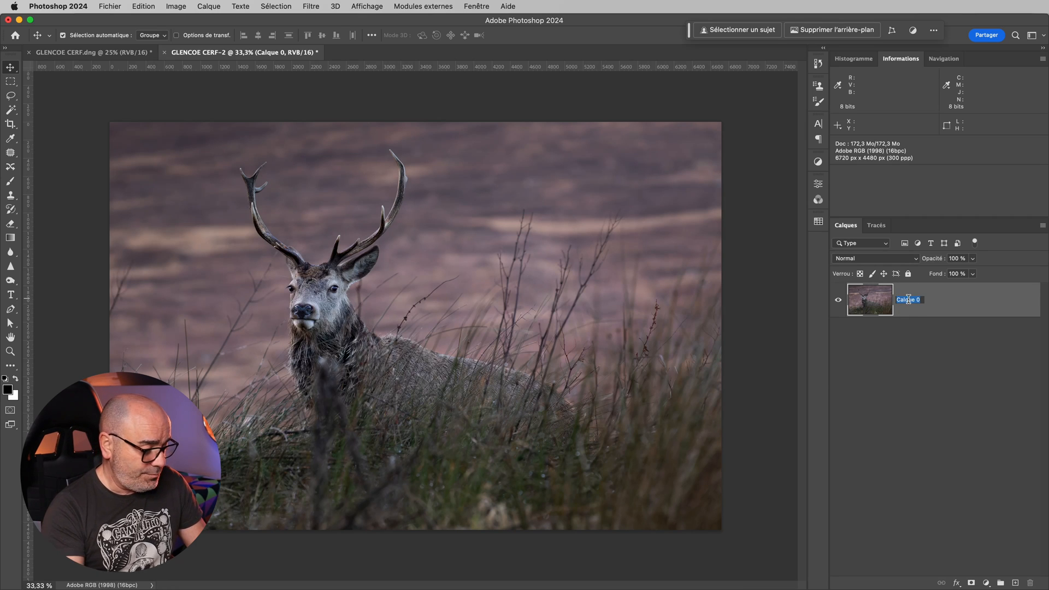
{"action": "type", "text": "CROP "}
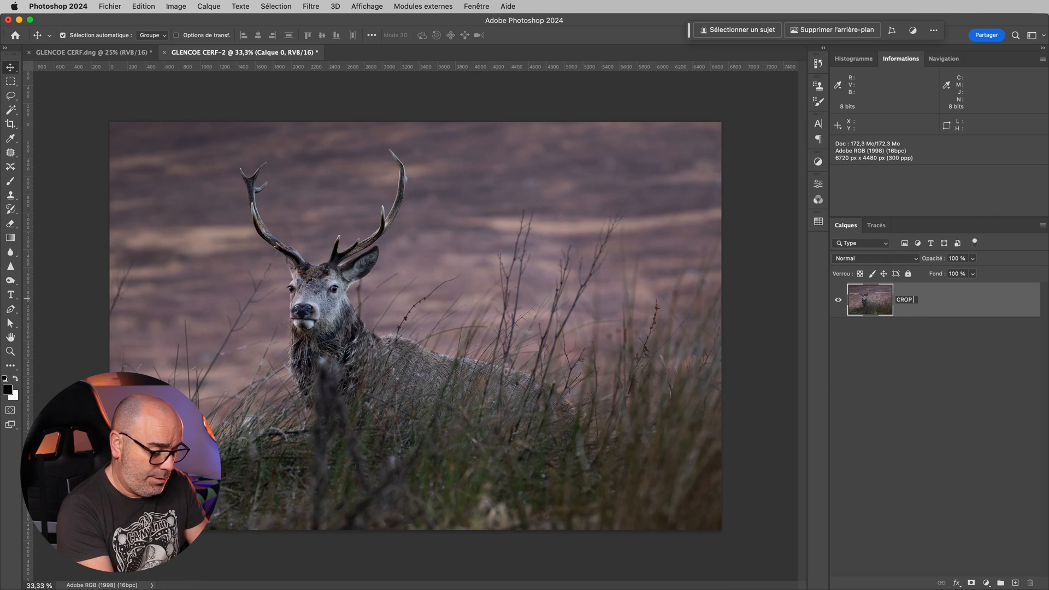
{"action": "type", "text": "LR +"}
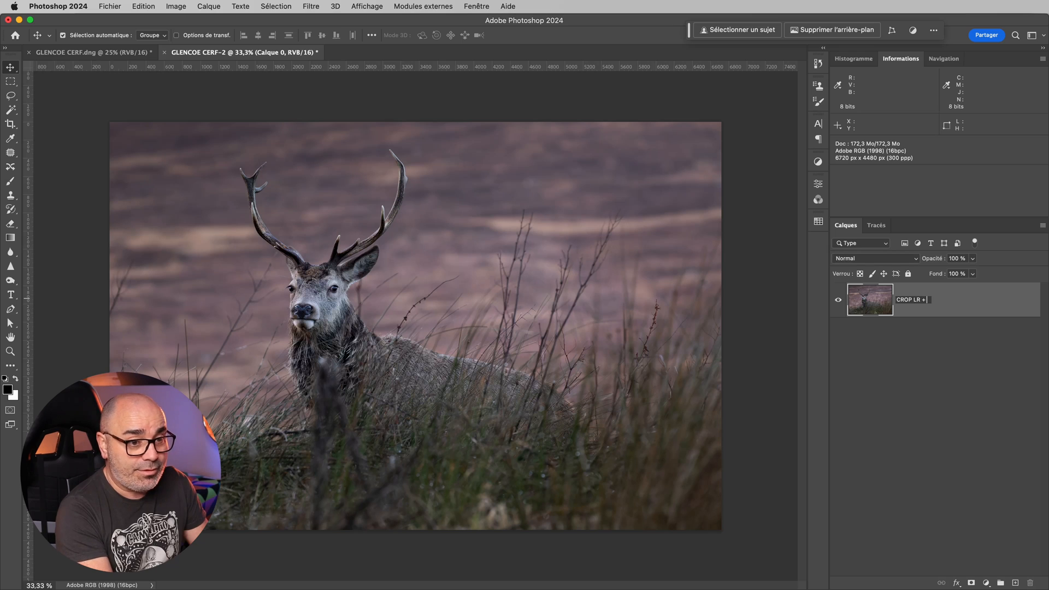
{"action": "type", "text": " AGRAND"}
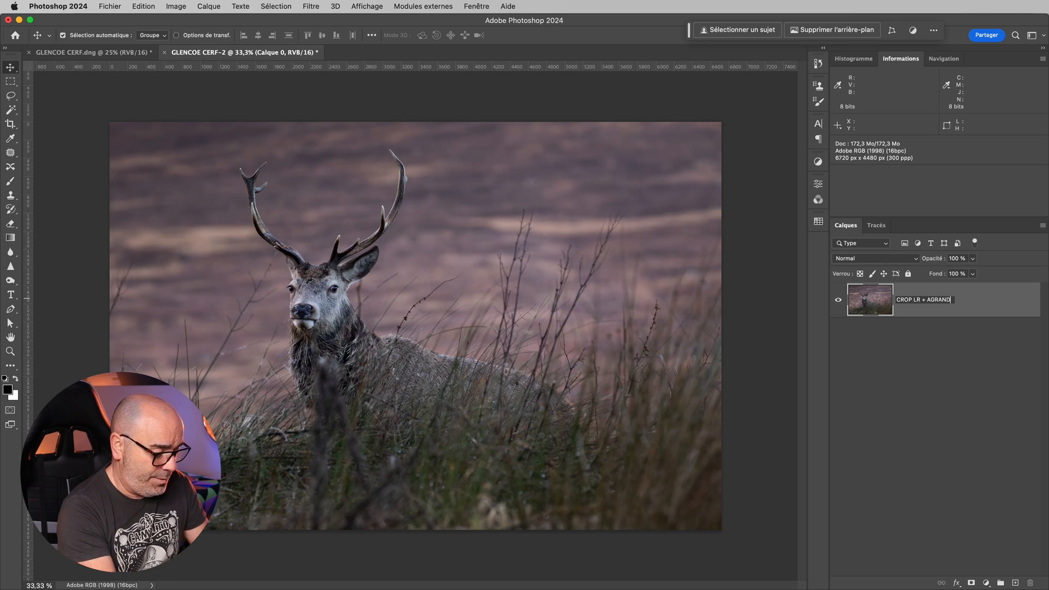
{"action": "type", "text": "ISSE"}
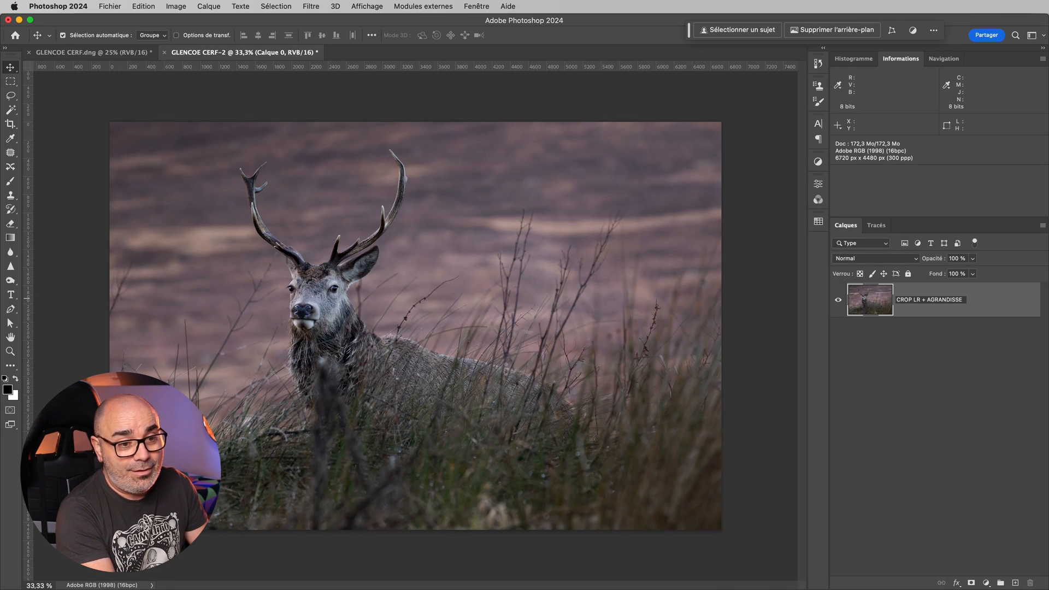
{"action": "type", "text": "MENT"}
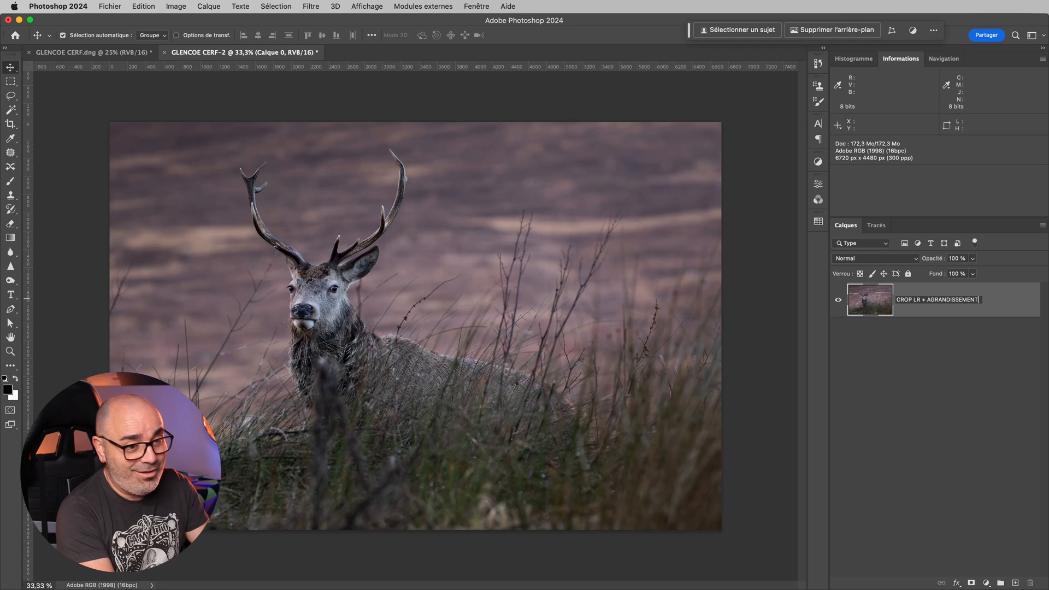
{"action": "key", "text": "Return"}
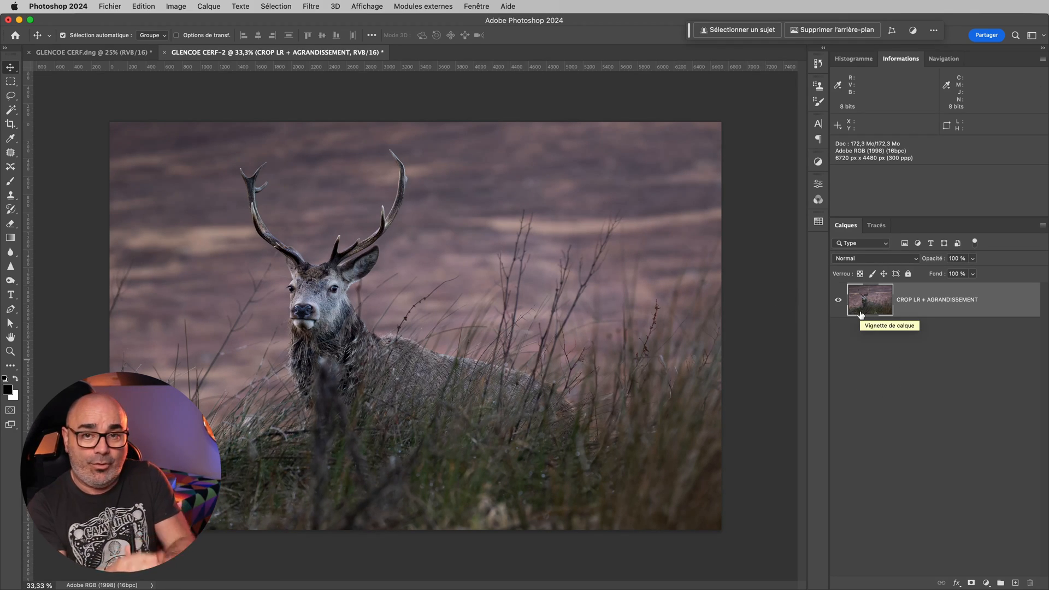
Convert the background of GLENCOE CERF.dng into a regular layer named RECADRAGE LR EXPORT
{"action": "left_click", "coordinate": [112, 52]}
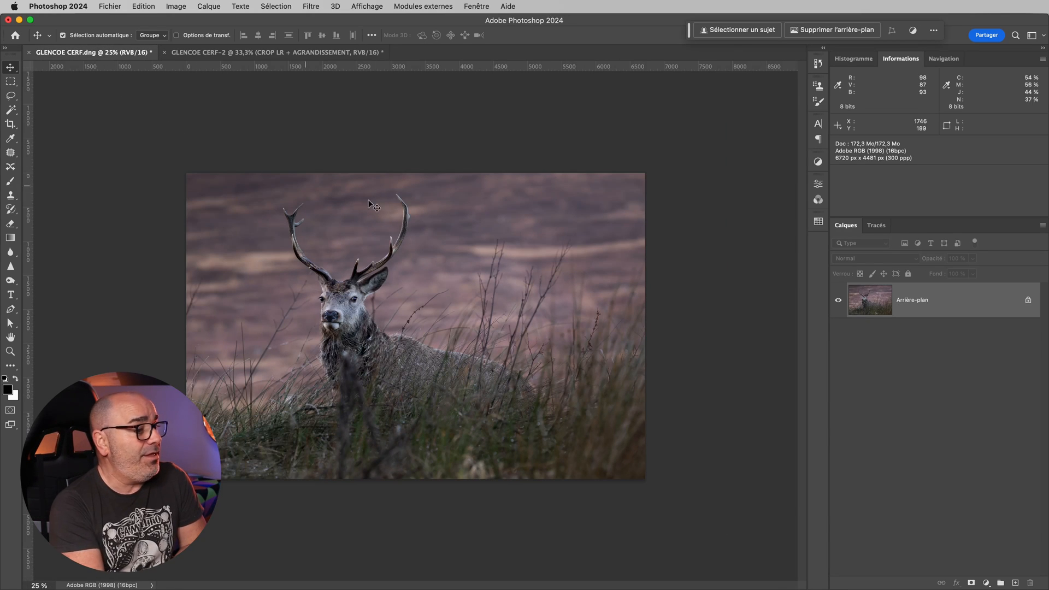
{"action": "double_click", "coordinate": [907, 304]}
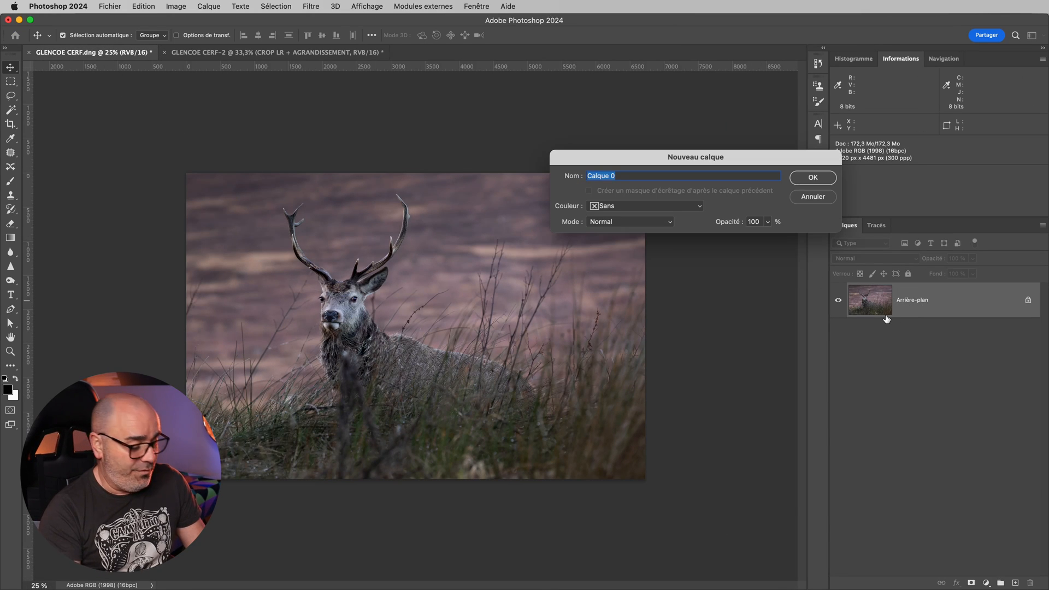
{"action": "type", "text": "AGRA"}
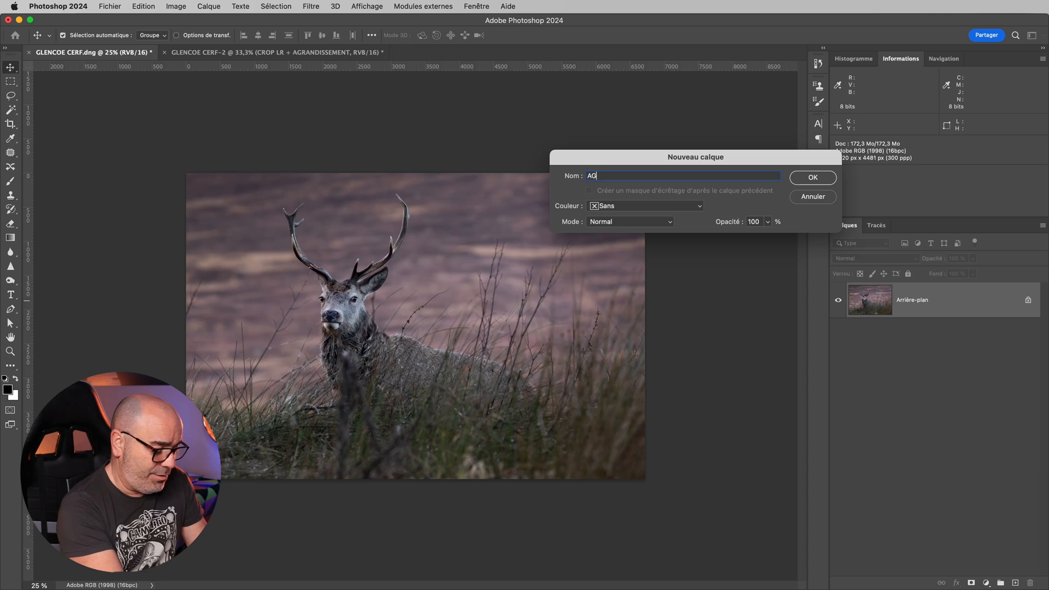
{"action": "key", "text": "BackSpace"}
{"action": "key", "text": "BackSpace"}
{"action": "key", "text": "BackSpace"}
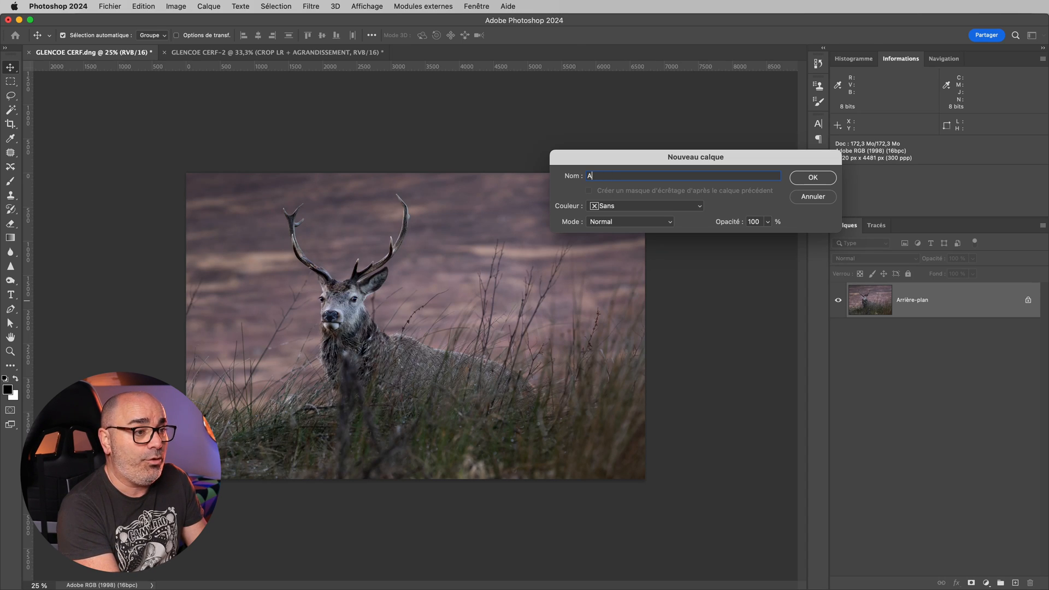
{"action": "type", "text": "RECADRAGE"}
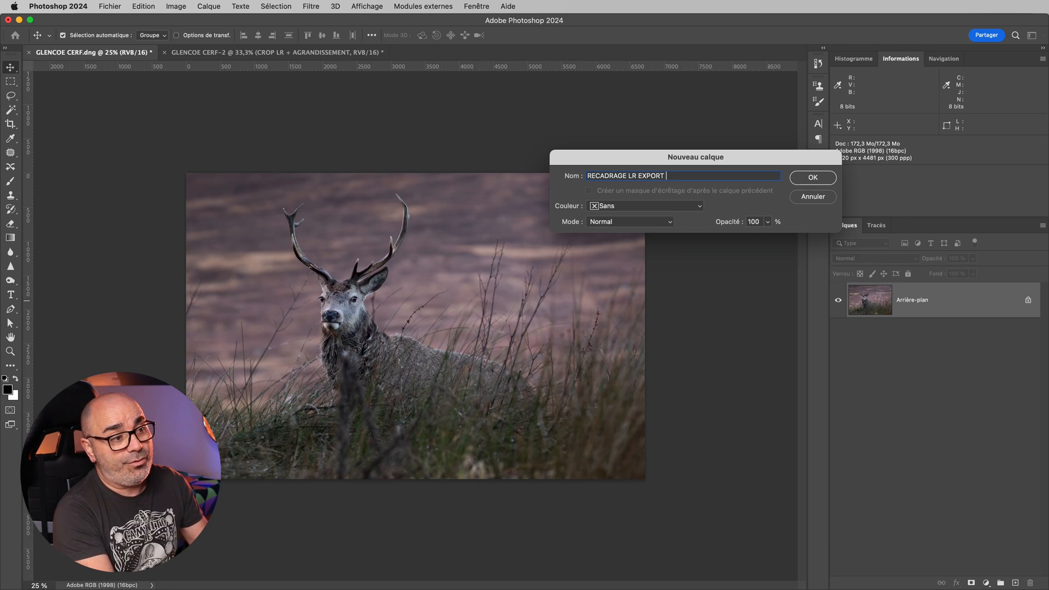
{"action": "type", "text": "LR EXPORT"}
{"action": "left_click", "coordinate": [813, 177]}
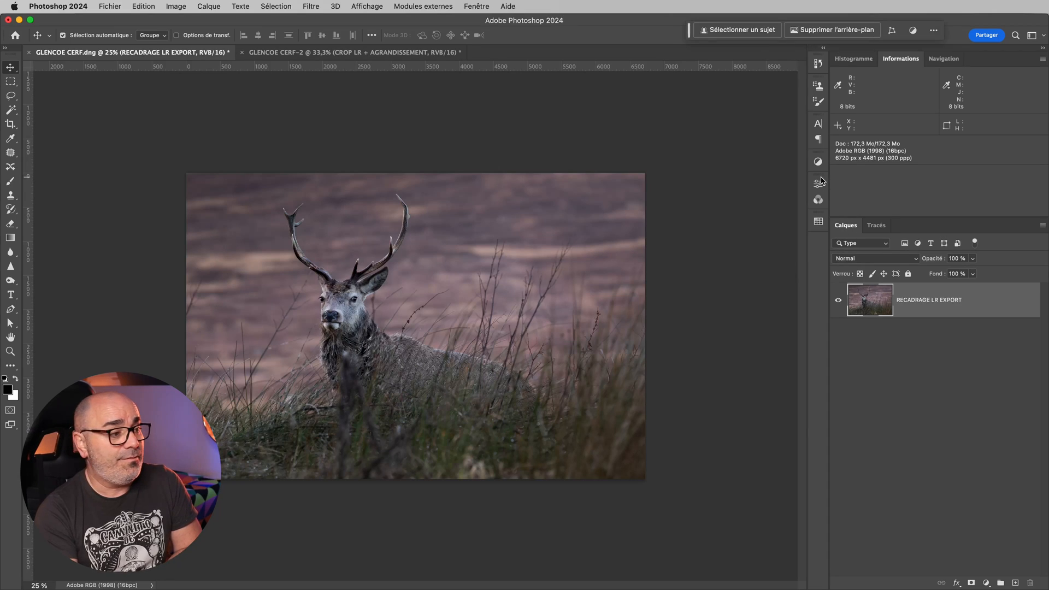
Duplicate the CROP LR + AGRANDISSEMENT layer from GLENCOE CERF-2 into the GLENCOE CERF.dng document
{"action": "left_click", "coordinate": [343, 53]}
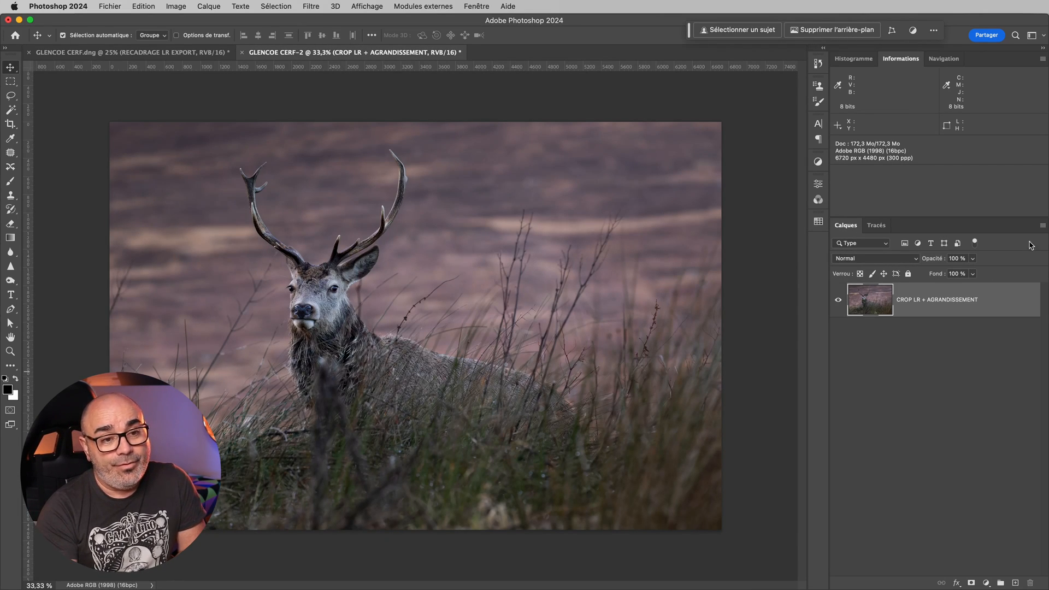
{"action": "left_click", "coordinate": [1042, 225]}
{"action": "left_click", "coordinate": [994, 203]}
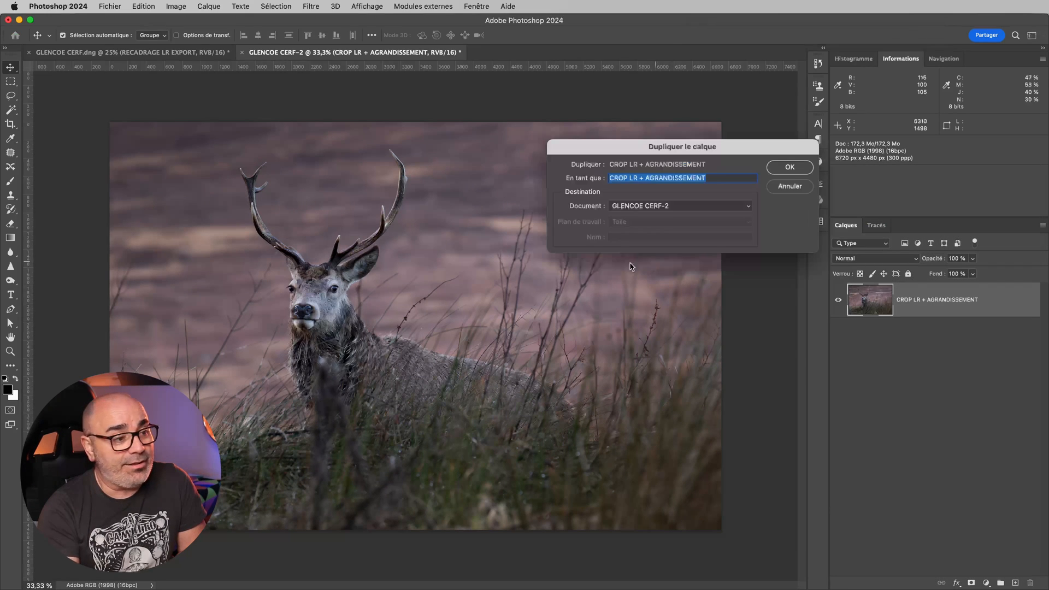
{"action": "left_click", "coordinate": [660, 206]}
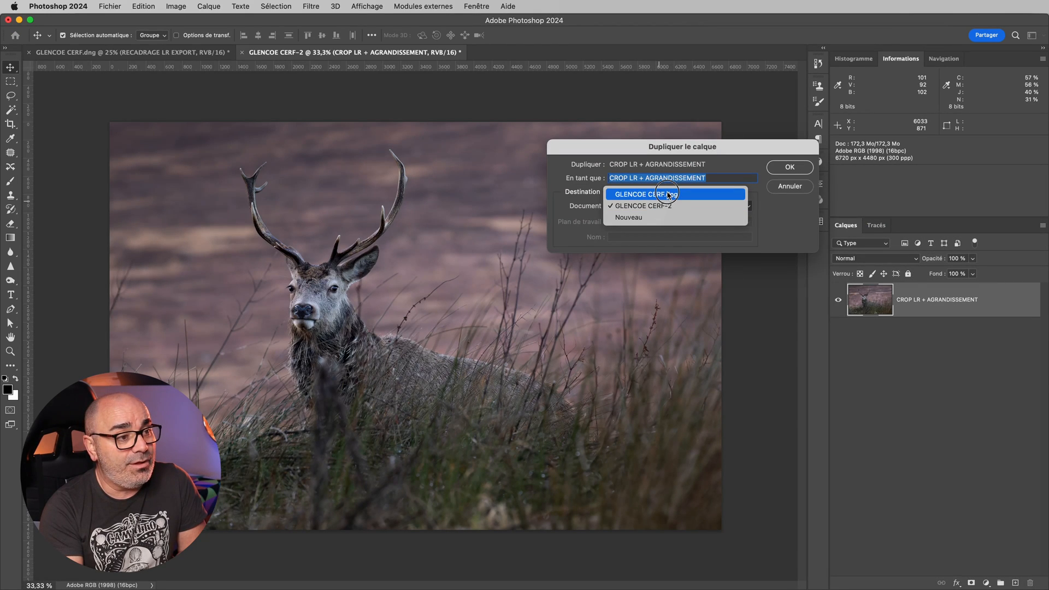
{"action": "left_click", "coordinate": [668, 194]}
{"action": "left_click", "coordinate": [780, 169]}
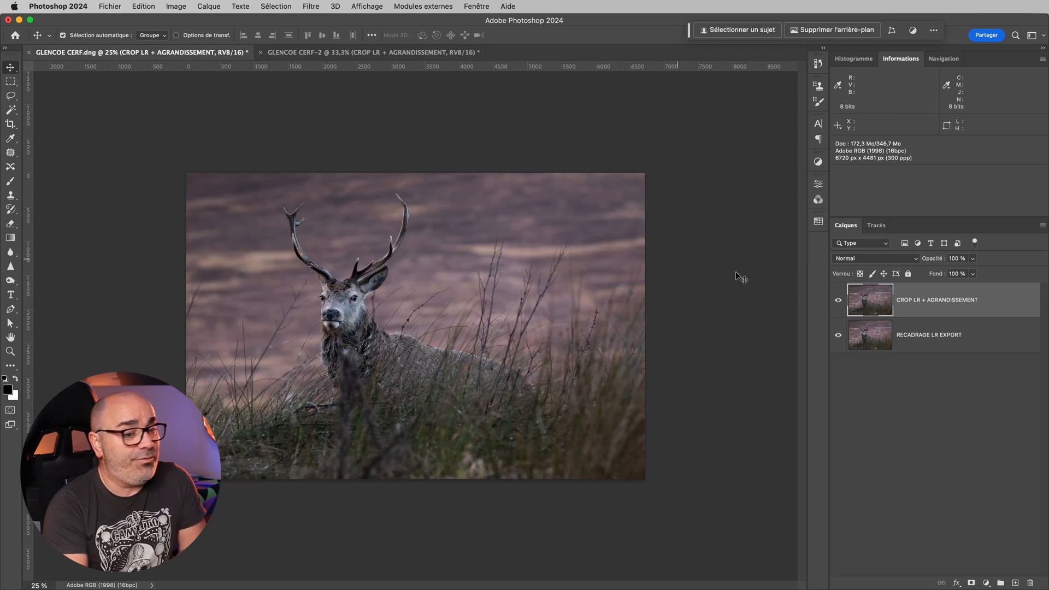
Compare the two stacked layers by hiding and showing the CROP LR + AGRANDISSEMENT layer
{"action": "left_click", "coordinate": [838, 302]}
{"action": "left_click", "coordinate": [876, 335]}
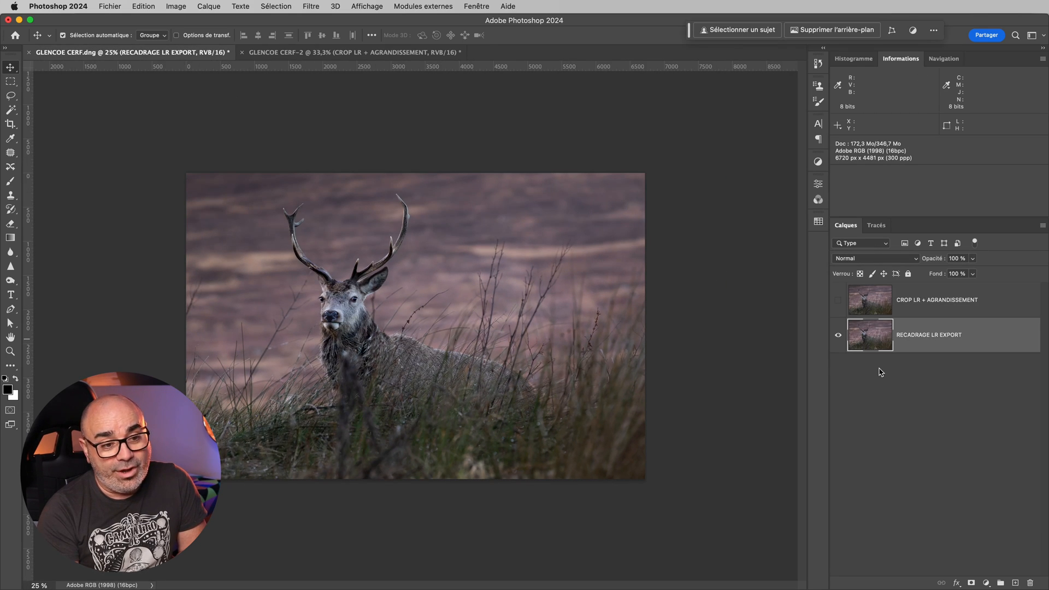
{"action": "left_click", "coordinate": [838, 300]}
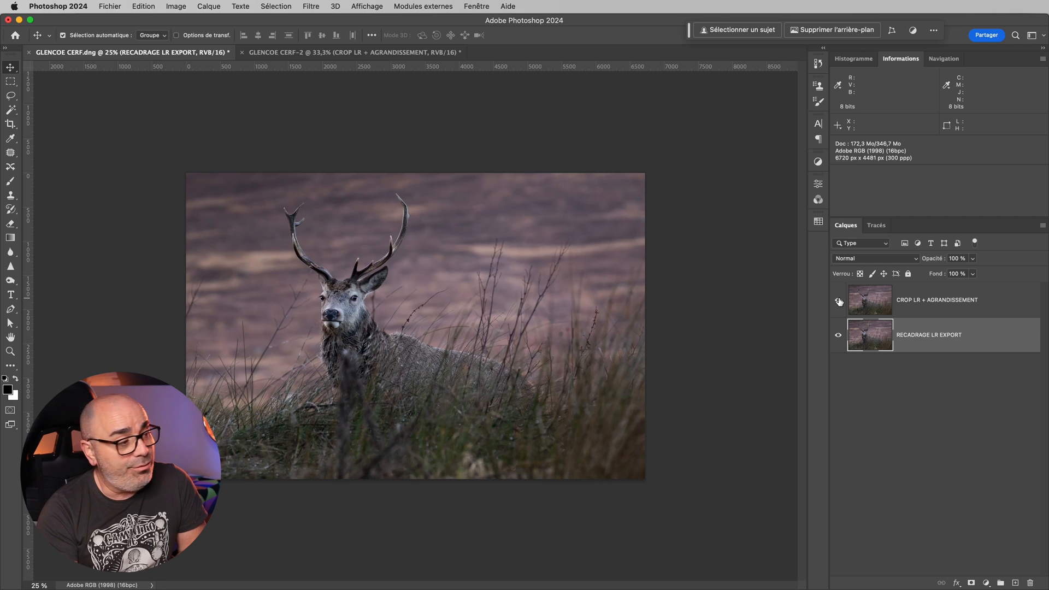
{"action": "left_click", "coordinate": [869, 302]}
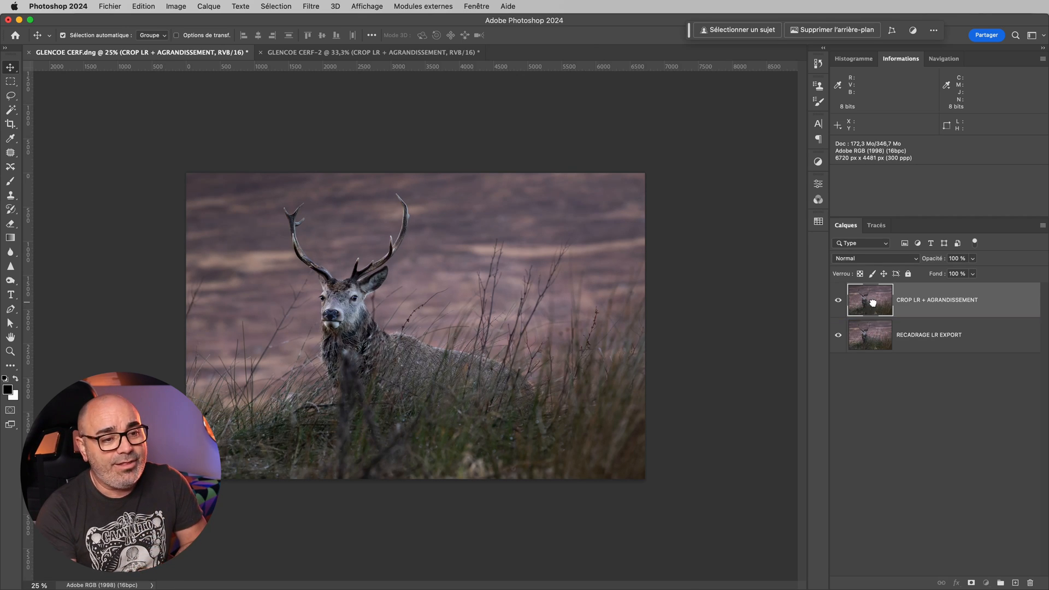
Auto-align the two stag layers with the Automatique projection and check the alignment by toggling the upper layer's visibility
{"action": "left_click", "coordinate": [874, 334]}
{"action": "left_click", "coordinate": [876, 313], "text": "shift"}
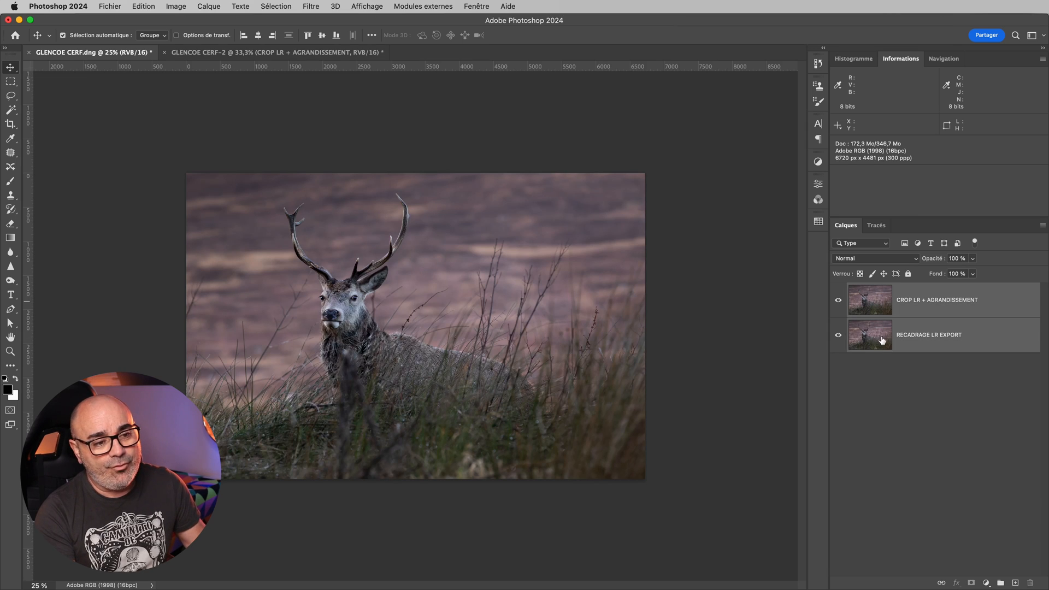
{"action": "left_click", "coordinate": [146, 7]}
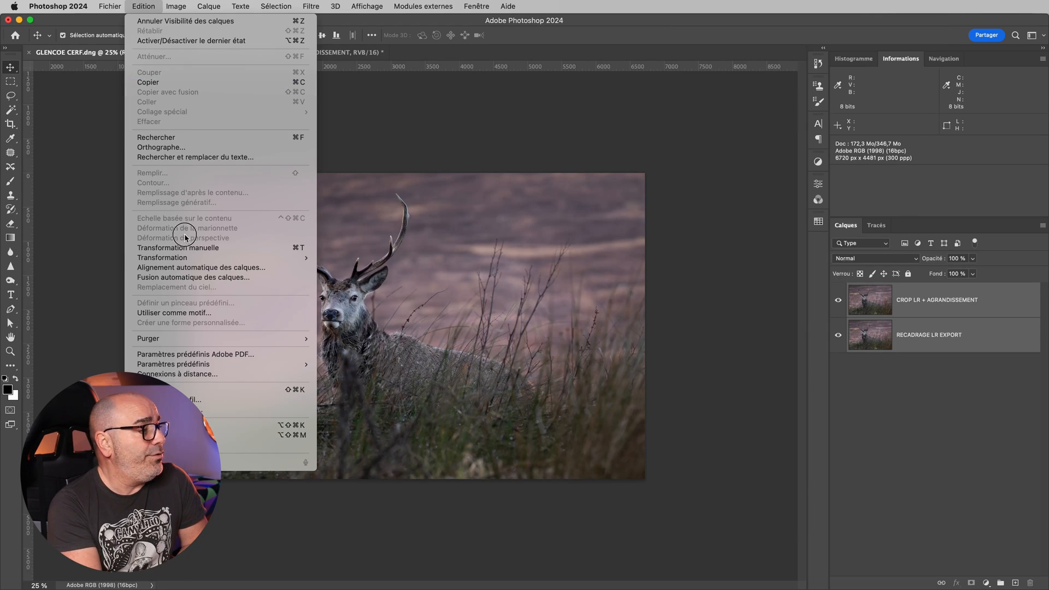
{"action": "left_click", "coordinate": [197, 268]}
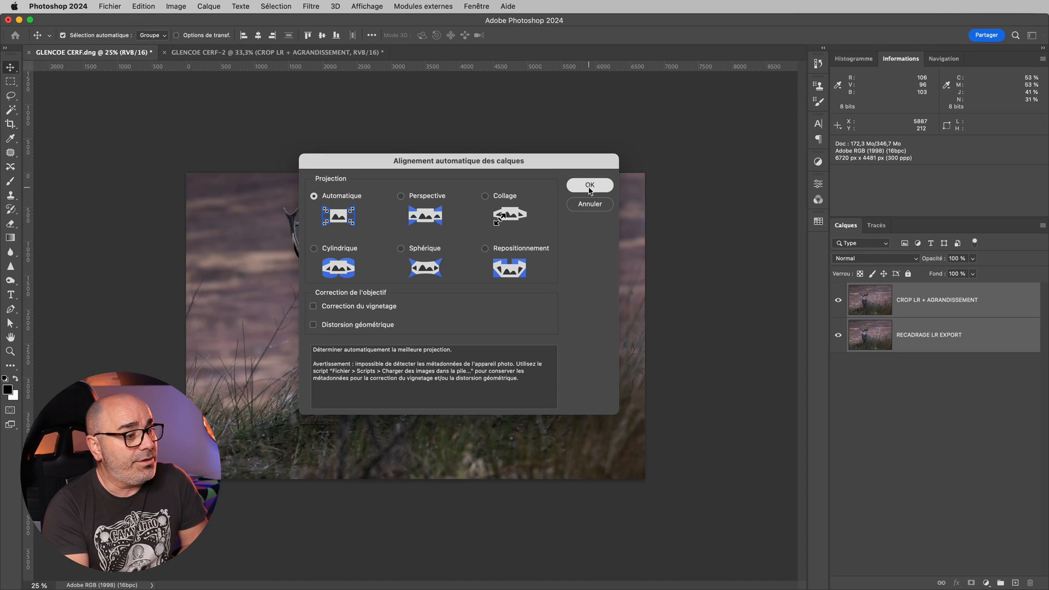
{"action": "left_click", "coordinate": [590, 189]}
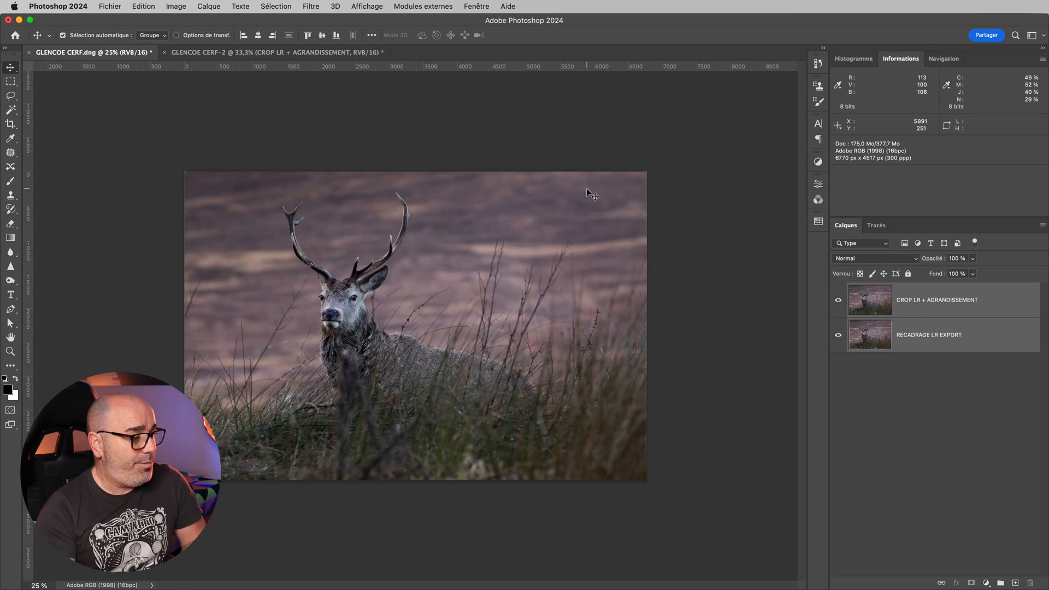
{"action": "left_click", "coordinate": [838, 300]}
{"action": "left_click", "coordinate": [837, 300]}
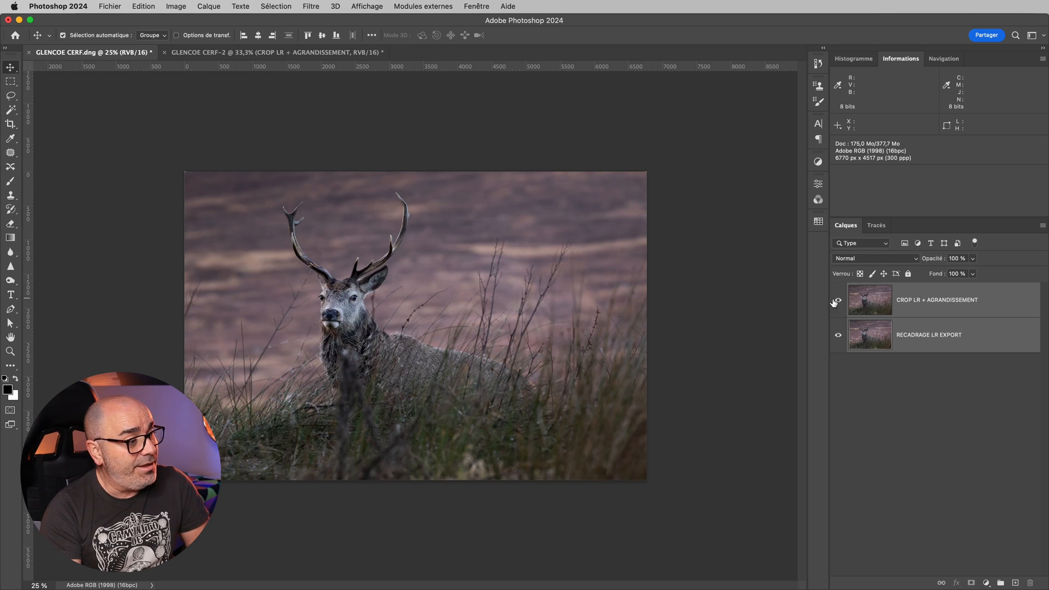
Compare the fine detail of both layers on the stag's head at 100% by repeatedly toggling the upper layer's visibility
{"action": "left_click", "coordinate": [339, 290], "text": "super"}
{"action": "left_click", "coordinate": [340, 289], "text": "super"}
{"action": "left_click", "coordinate": [339, 289], "text": "super"}
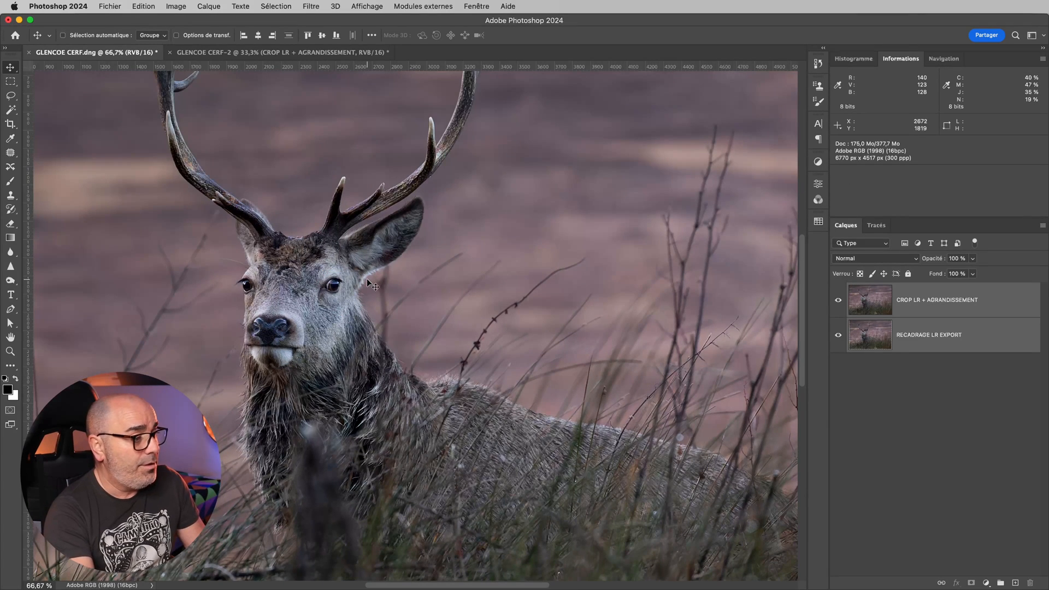
{"action": "left_click", "coordinate": [419, 320], "text": "super"}
{"action": "left_click_drag", "start_coordinate": [496, 339], "coordinate": [637, 381]}
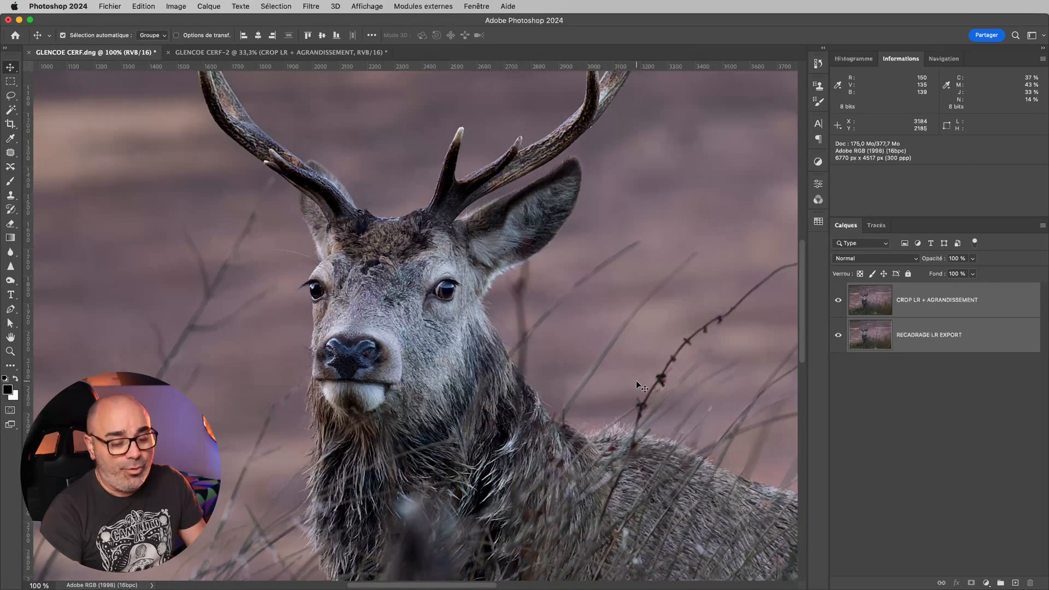
{"action": "key", "text": "super+plus"}
{"action": "key", "text": "super+minus"}
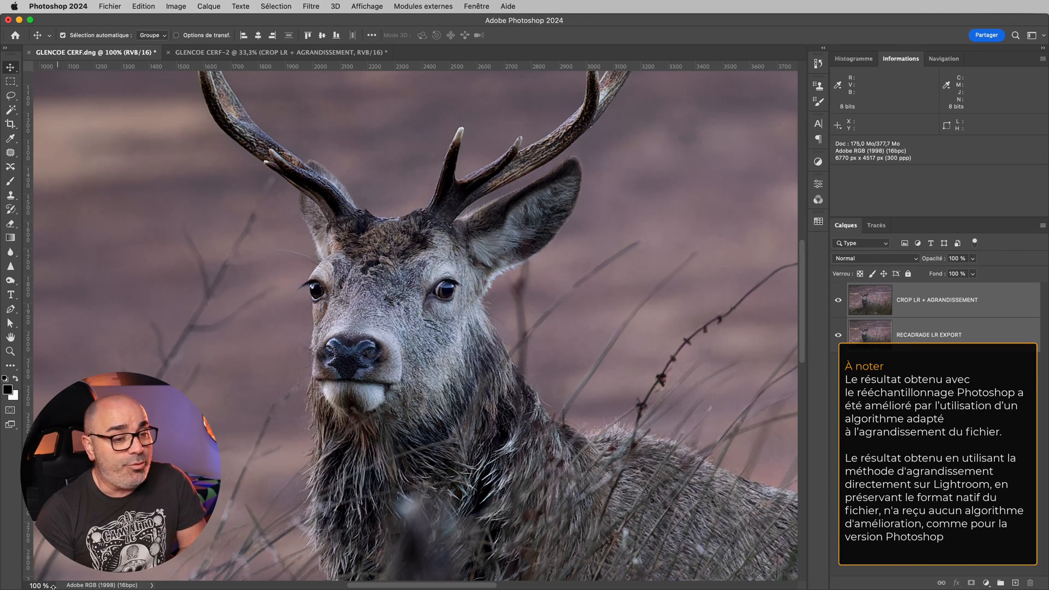
{"action": "left_click", "coordinate": [839, 300]}
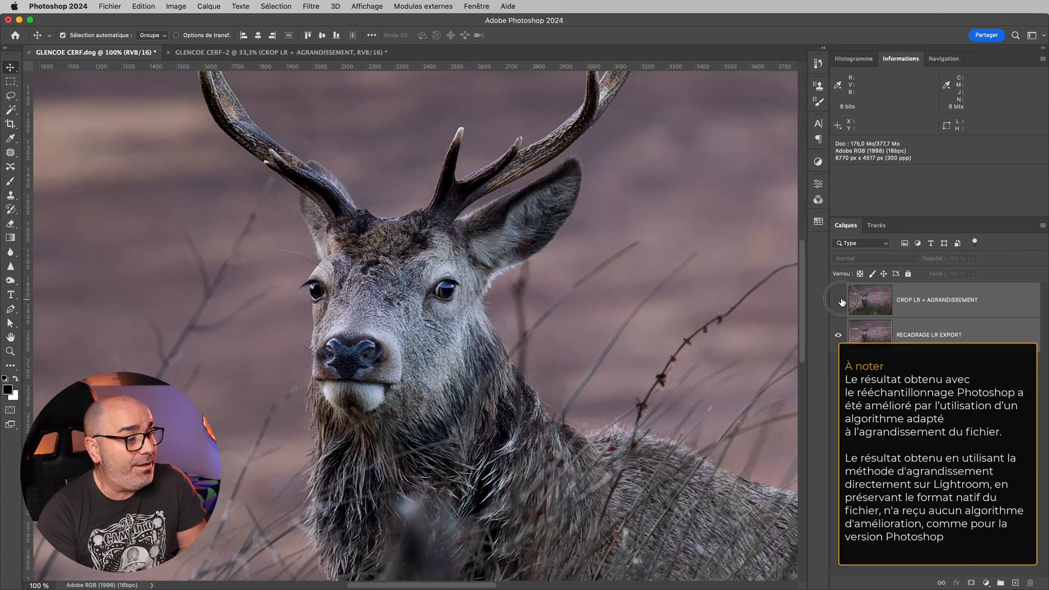
{"action": "left_click", "coordinate": [840, 301]}
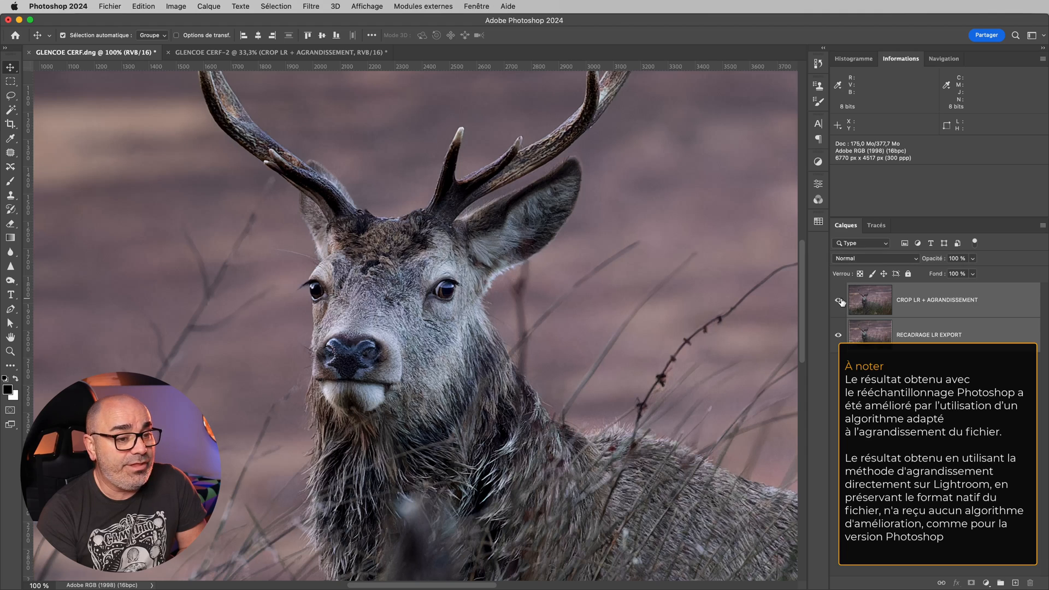
{"action": "left_click", "coordinate": [839, 301]}
{"action": "left_click", "coordinate": [839, 301]}
{"action": "left_click", "coordinate": [840, 301]}
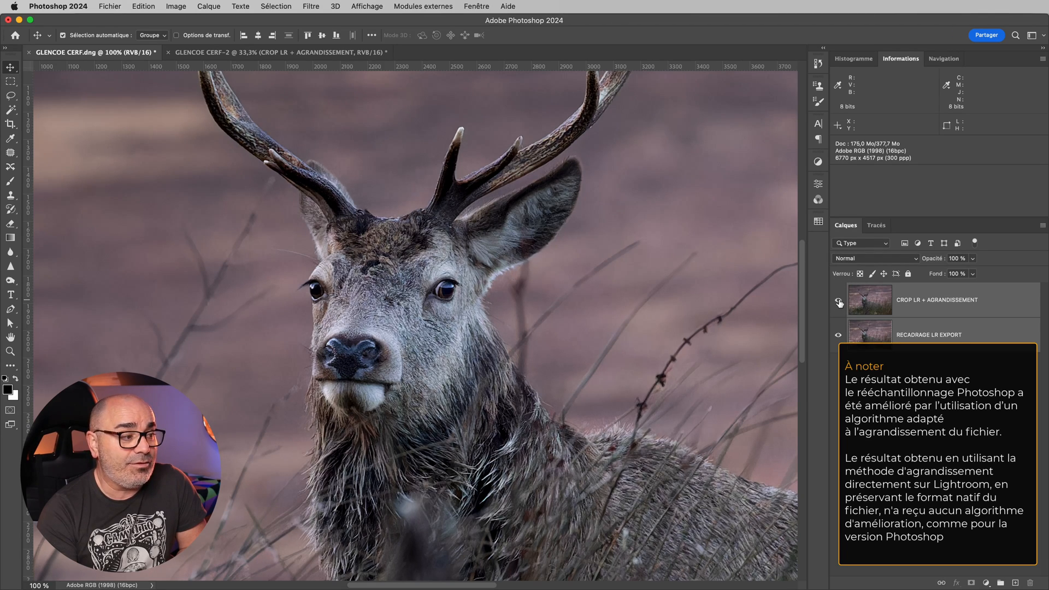
{"action": "left_click", "coordinate": [840, 301]}
{"action": "left_click", "coordinate": [840, 302]}
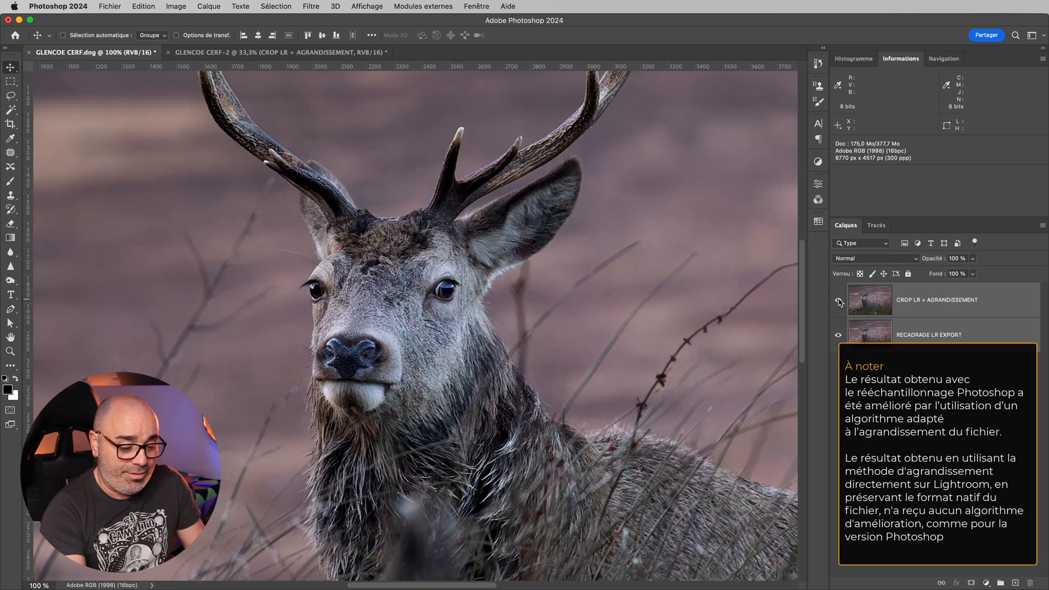
Compare both layers on the stag's face at 200% in the Bleu channel alone
{"action": "key", "text": "super+plus"}
{"action": "left_click", "coordinate": [818, 200]}
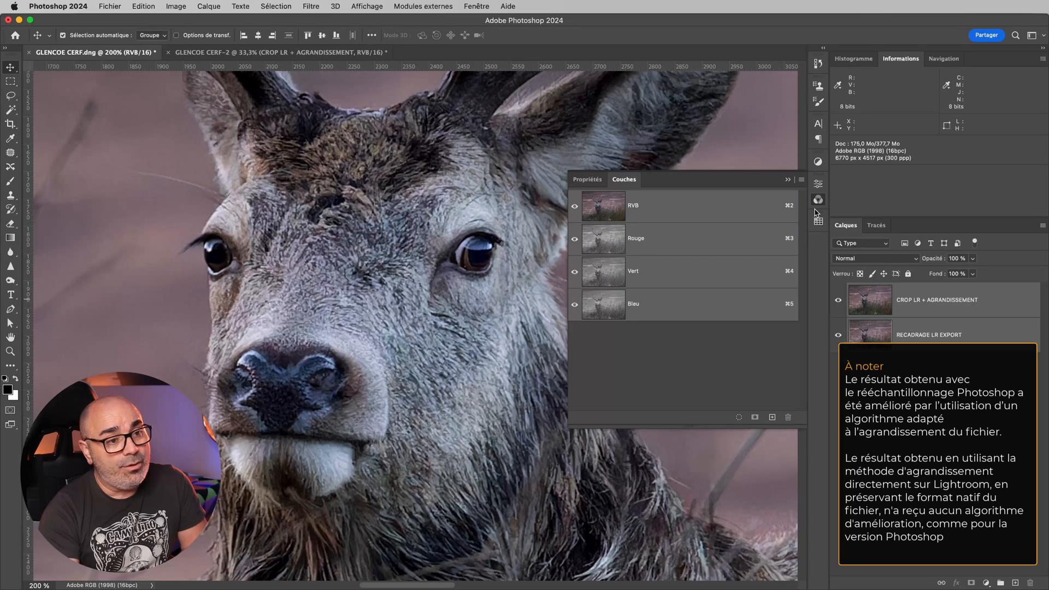
{"action": "left_click", "coordinate": [735, 315]}
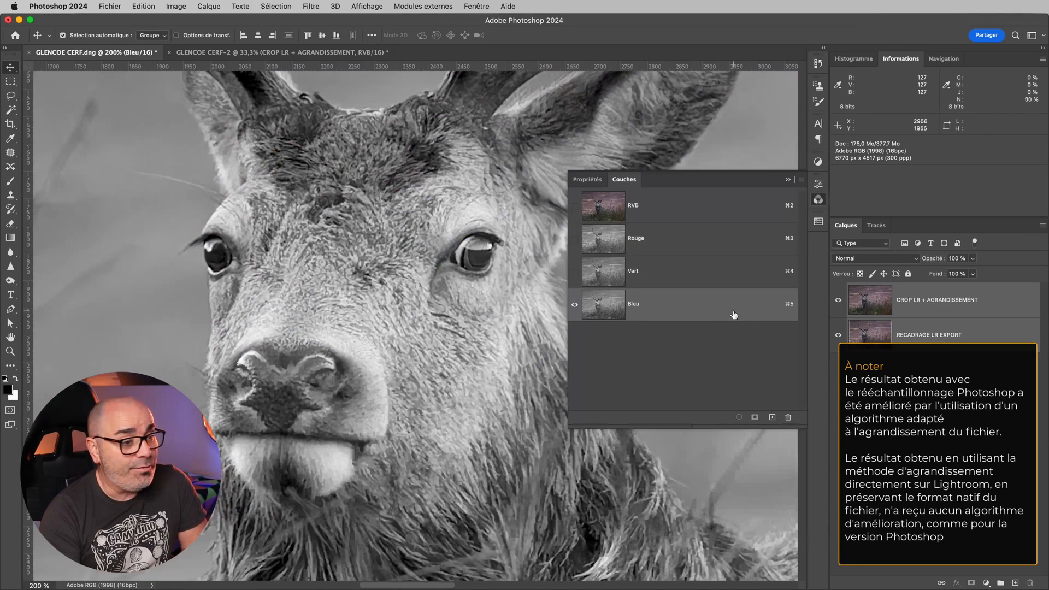
{"action": "left_click", "coordinate": [839, 301]}
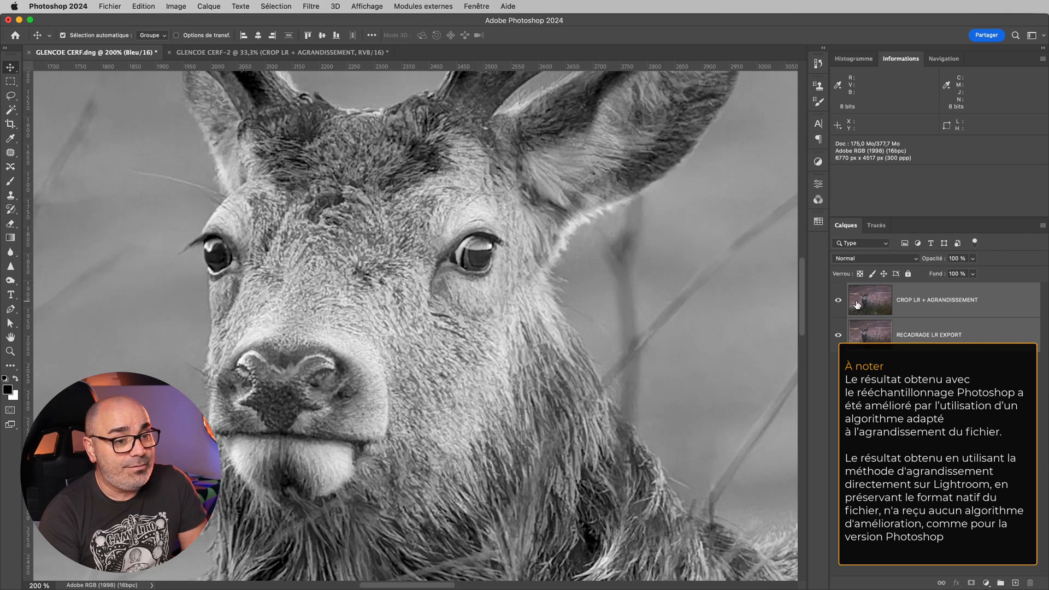
Compare both layers at 200% in the Vert channel and in the Rouge channel
{"action": "left_click", "coordinate": [818, 200]}
{"action": "left_click", "coordinate": [712, 273]}
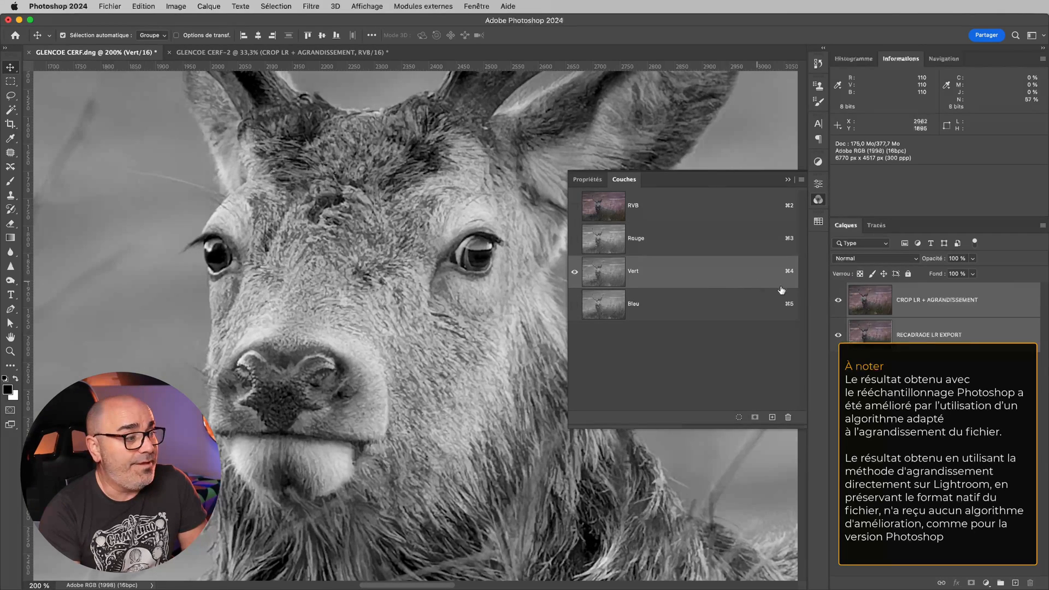
{"action": "left_click", "coordinate": [814, 203]}
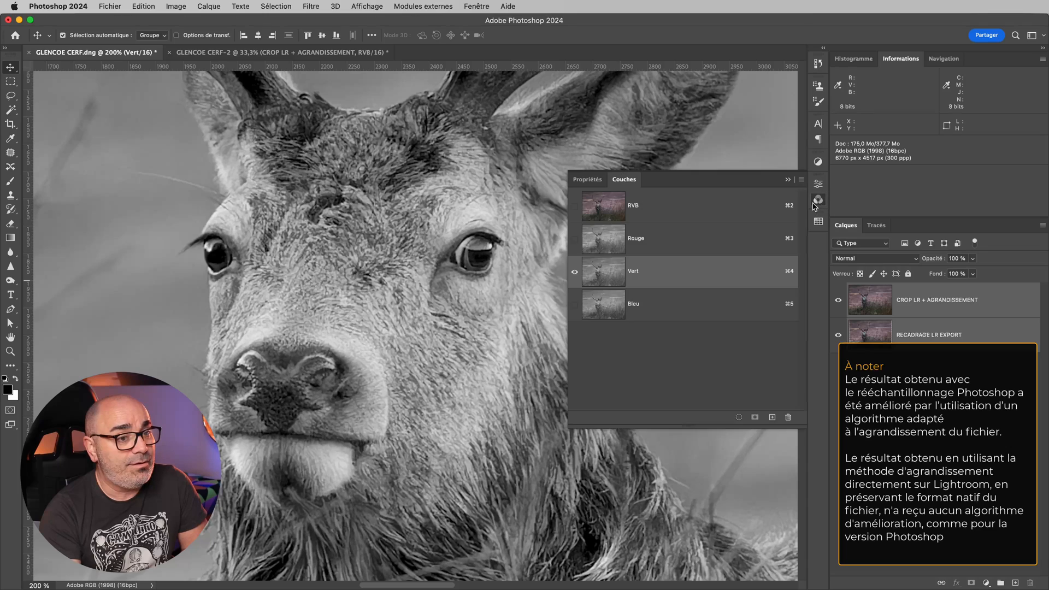
{"action": "left_click", "coordinate": [698, 238]}
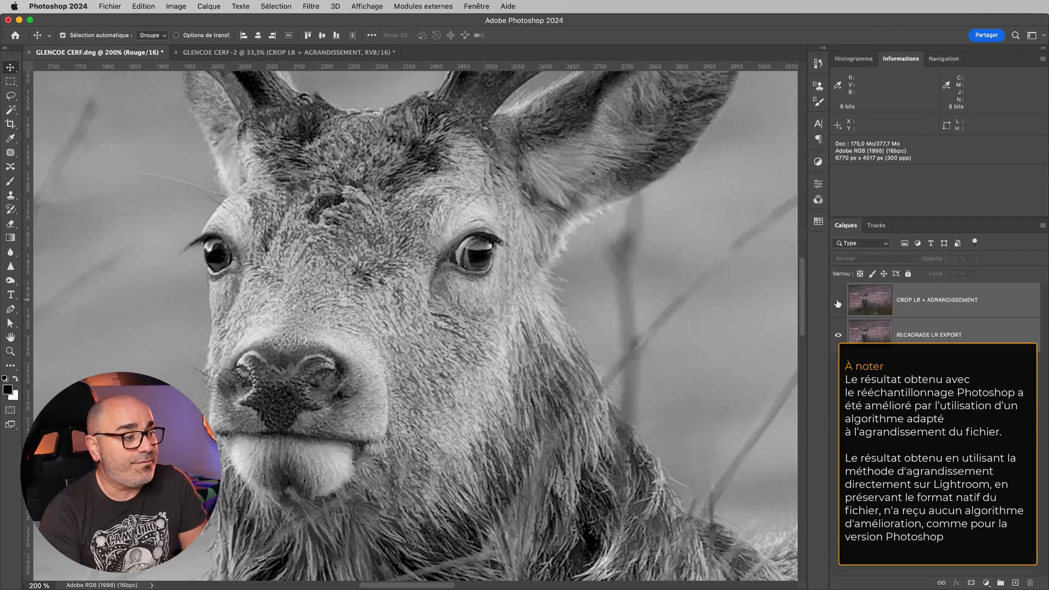
Return to the RVB composite channel and view the whole stag image
{"action": "left_click", "coordinate": [818, 199]}
{"action": "left_click", "coordinate": [732, 210]}
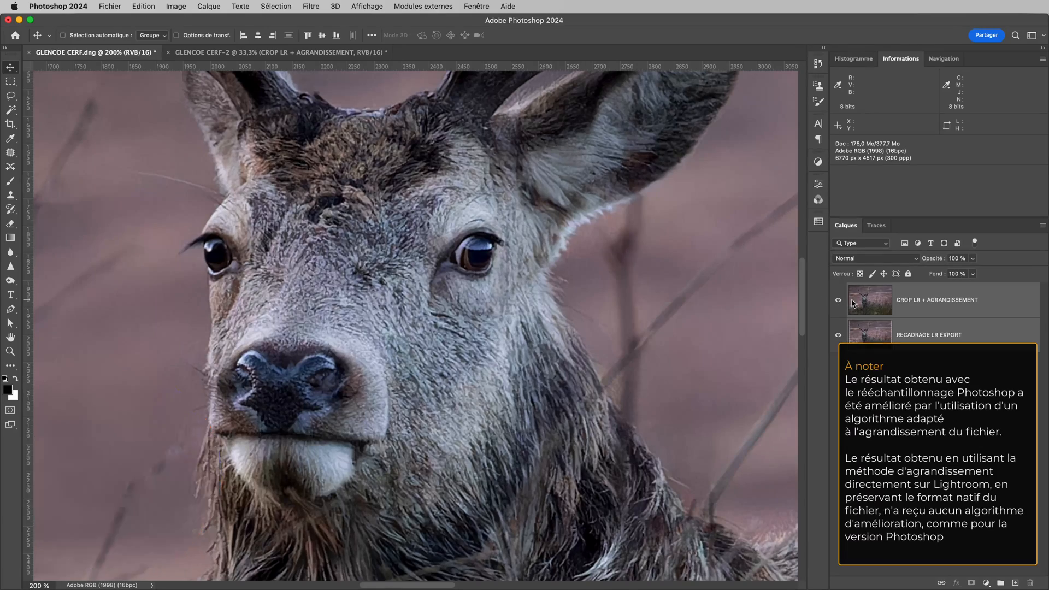
{"action": "key", "text": "super+0"}
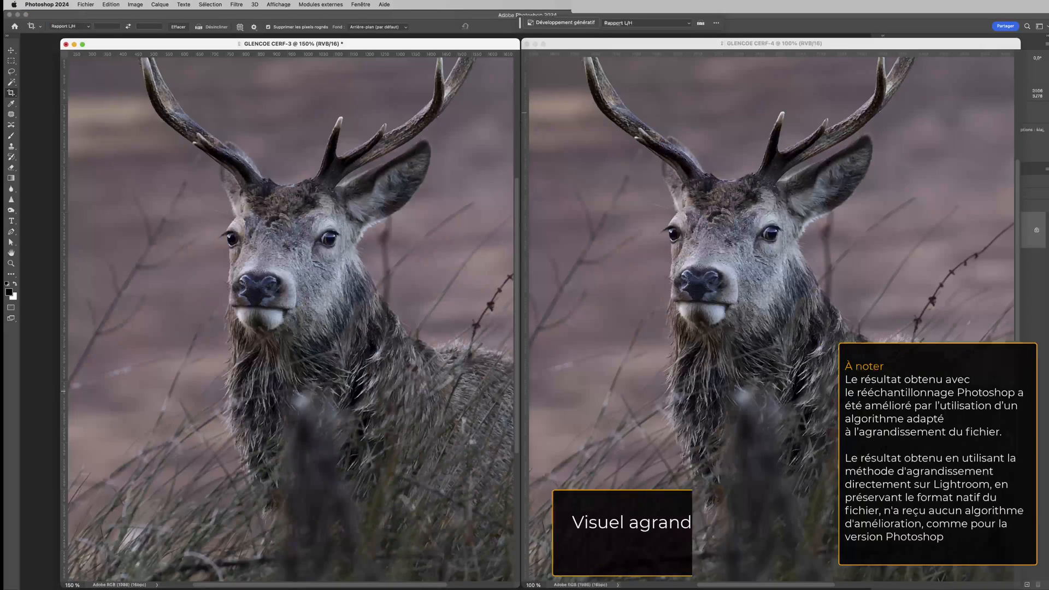